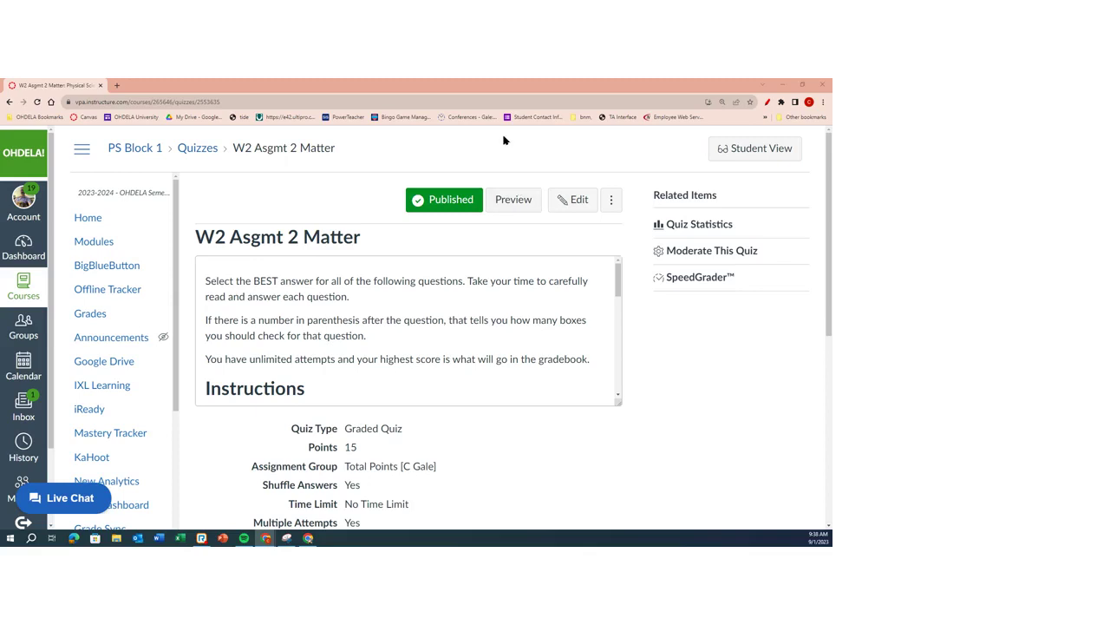
- Open the quiz preview and answer Question 1's first pair with homogeneous and lemonade
left_click(513, 200)
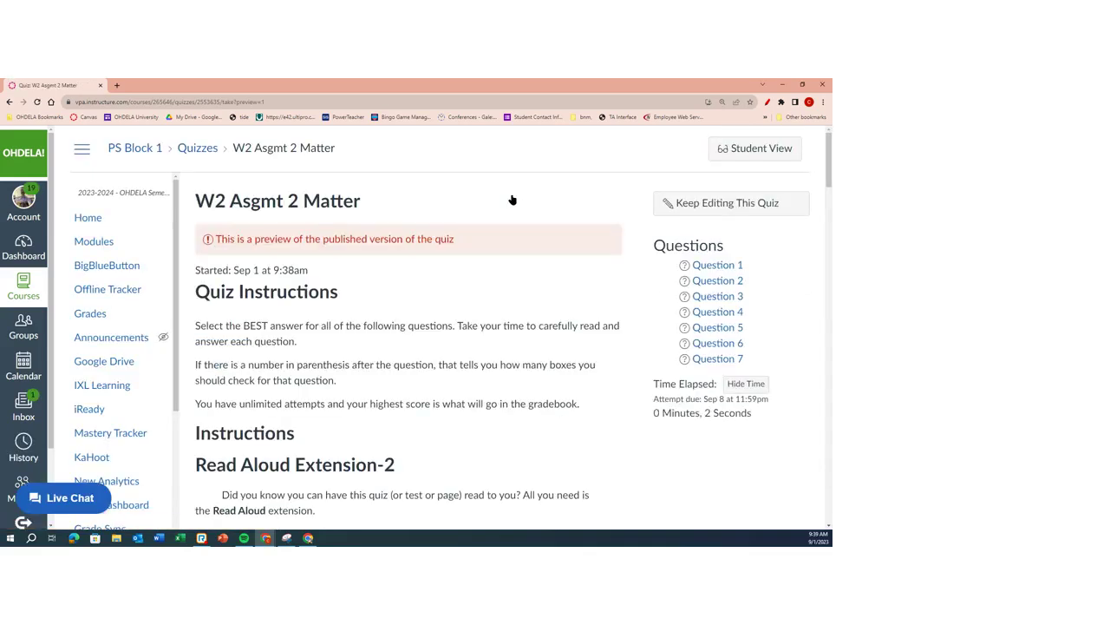
scroll(512, 199, "down", 7)
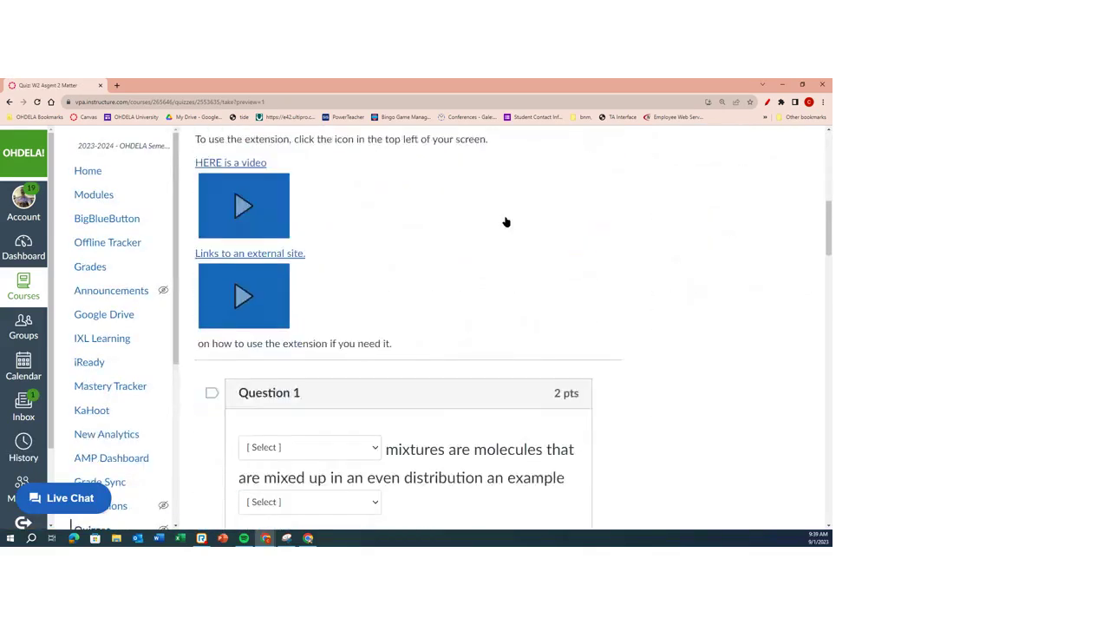
scroll(507, 222, "down", 3)
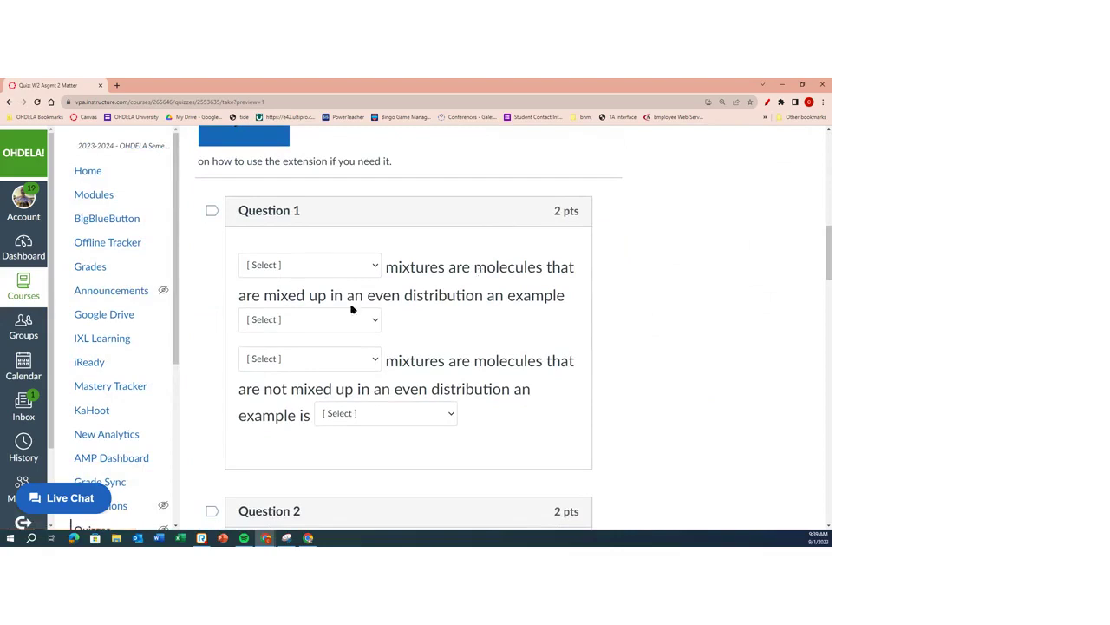
left_click(373, 269)
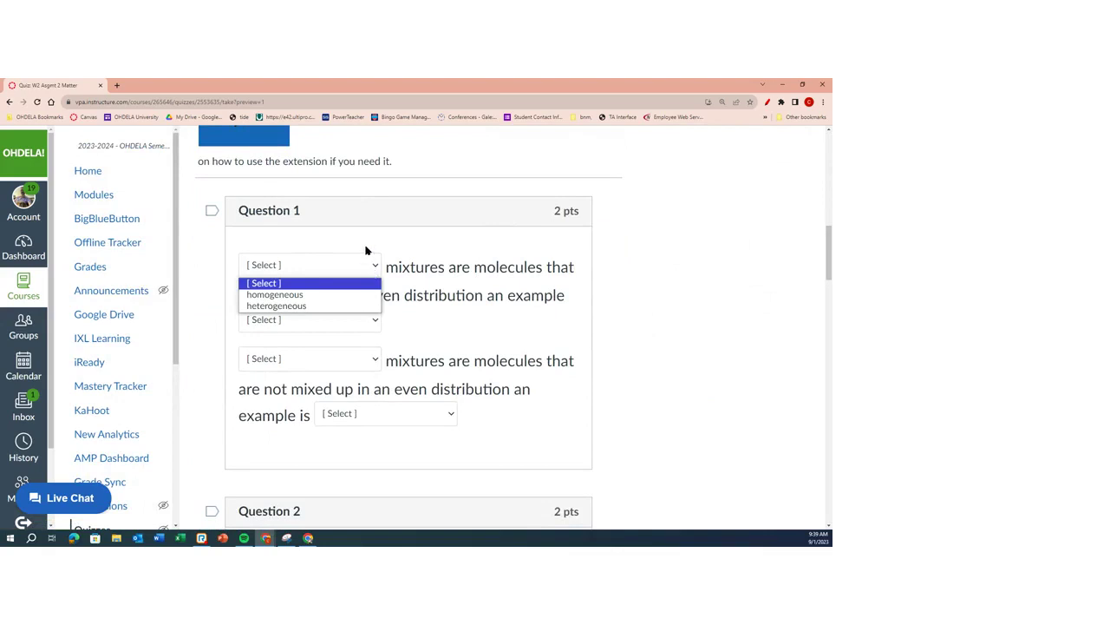
left_click(367, 246)
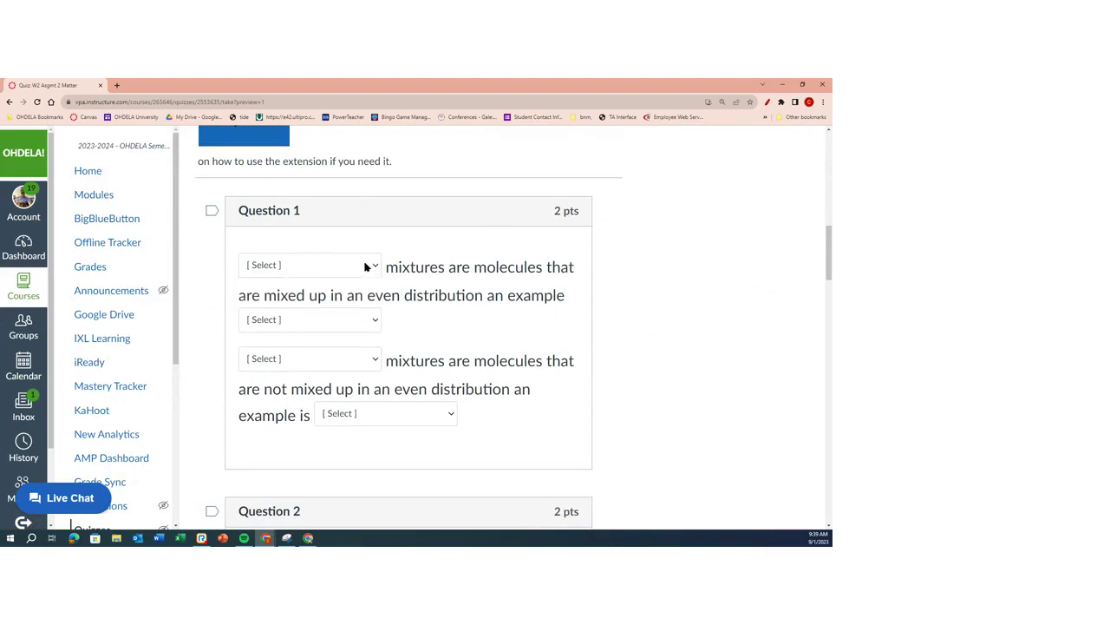
left_click(365, 266)
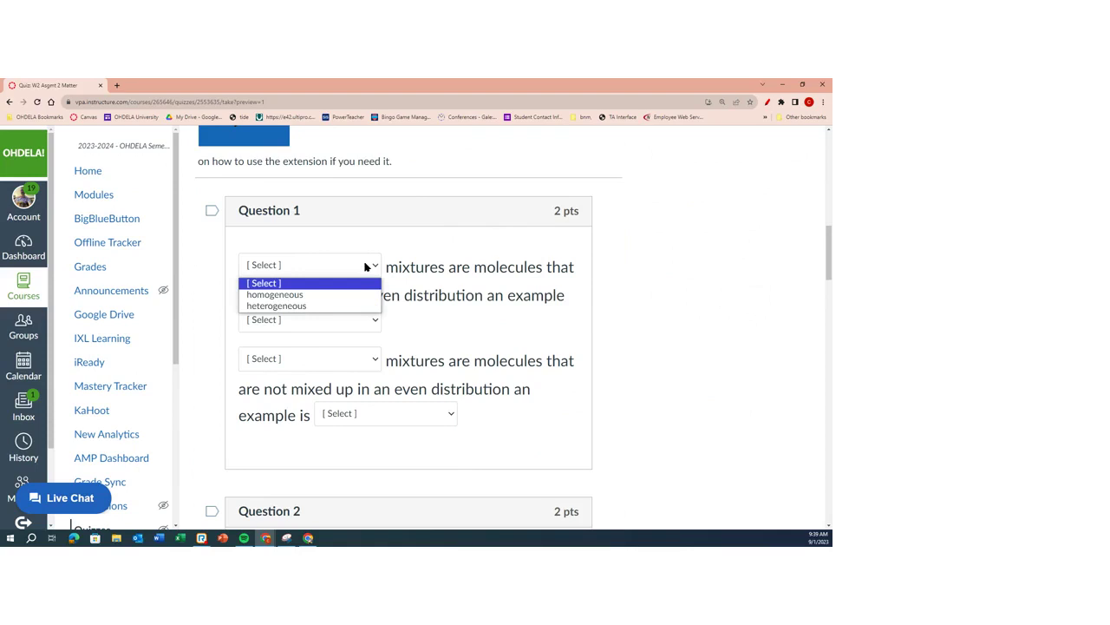
left_click(332, 294)
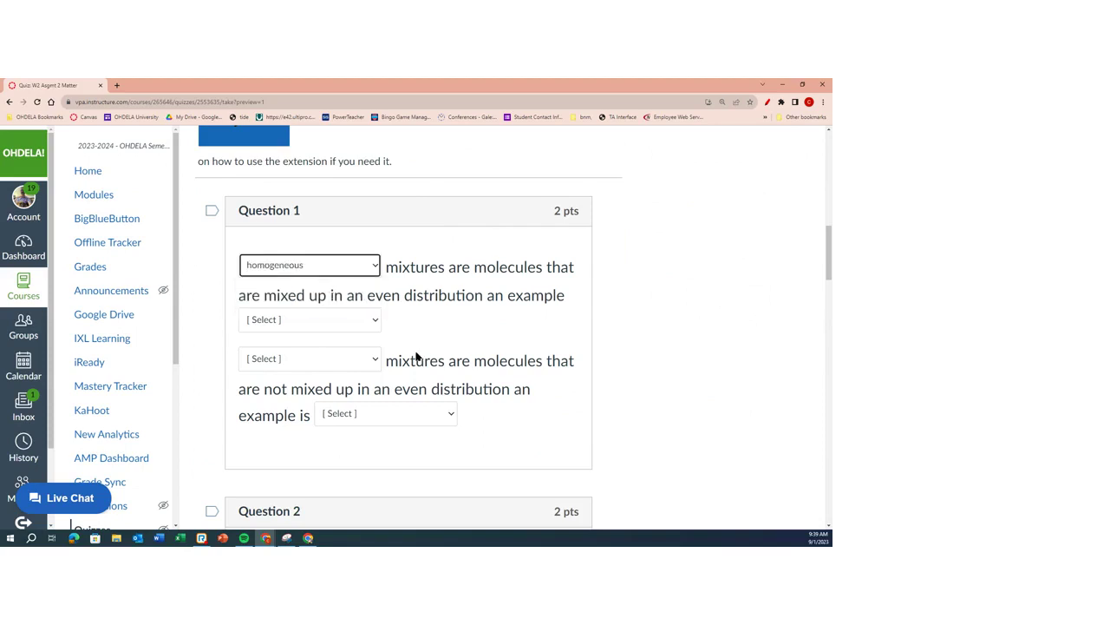
left_click(375, 321)
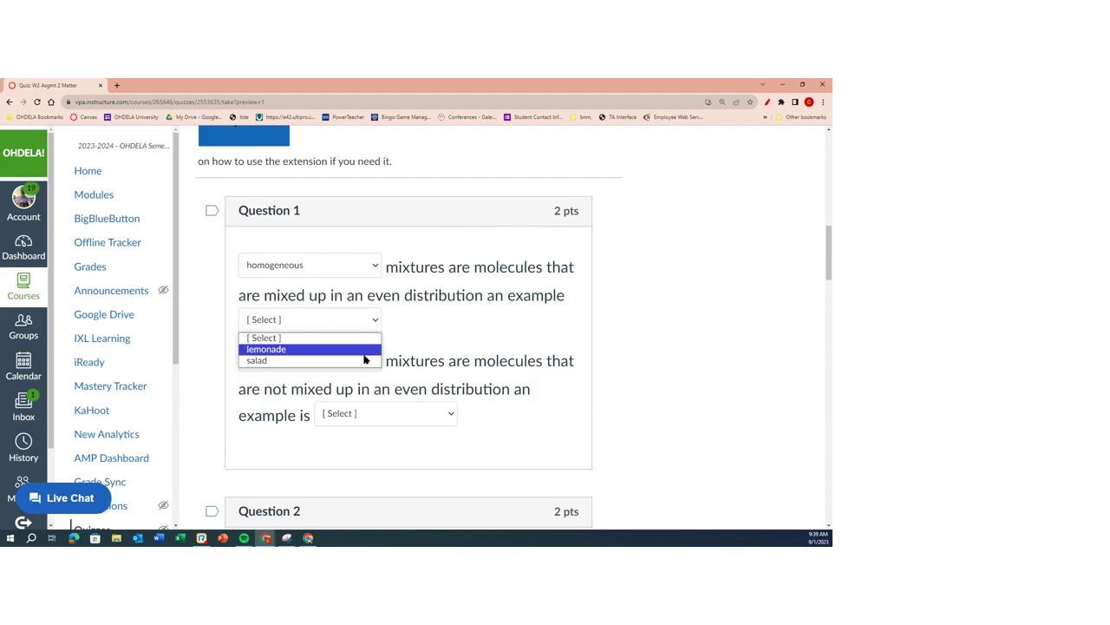
left_click(358, 350)
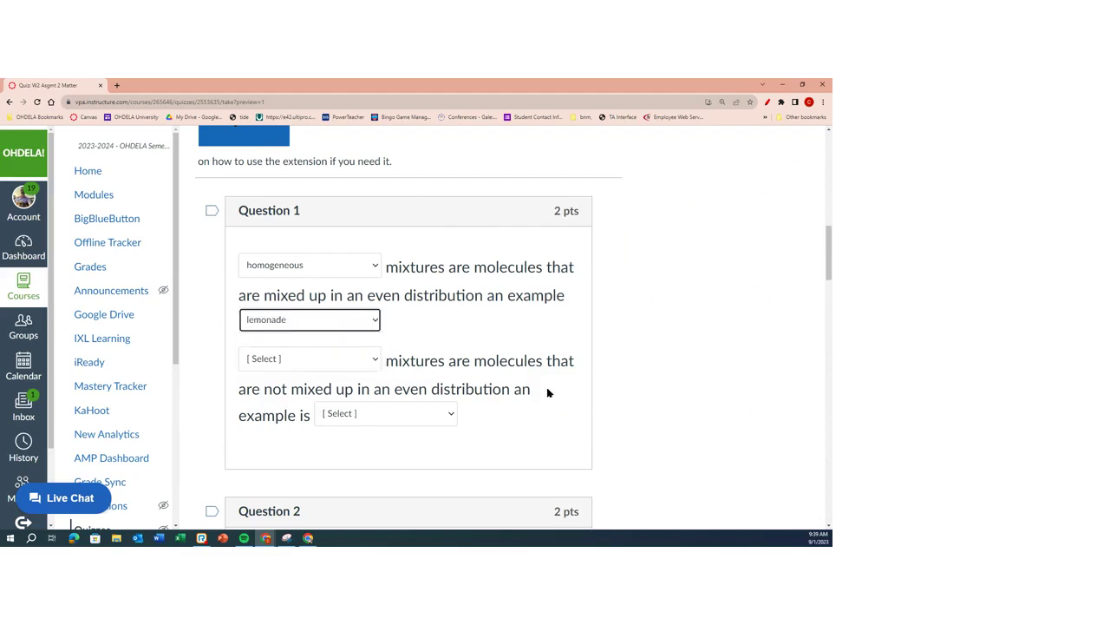
- Answer Question 1's second pair with heterogenous and the example salad
left_click(374, 361)
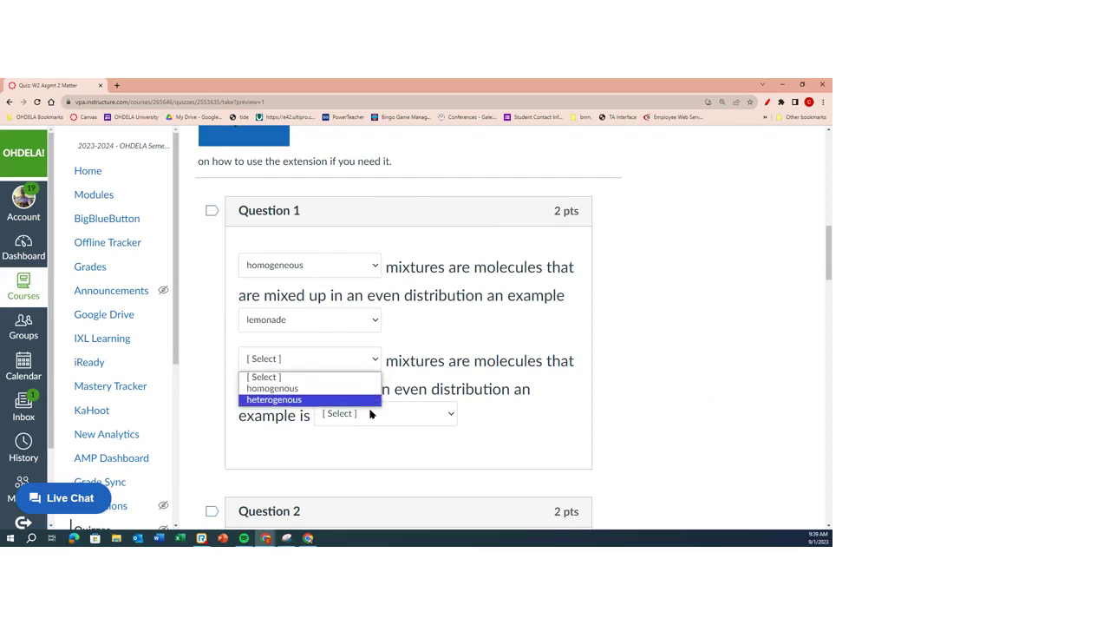
left_click(366, 401)
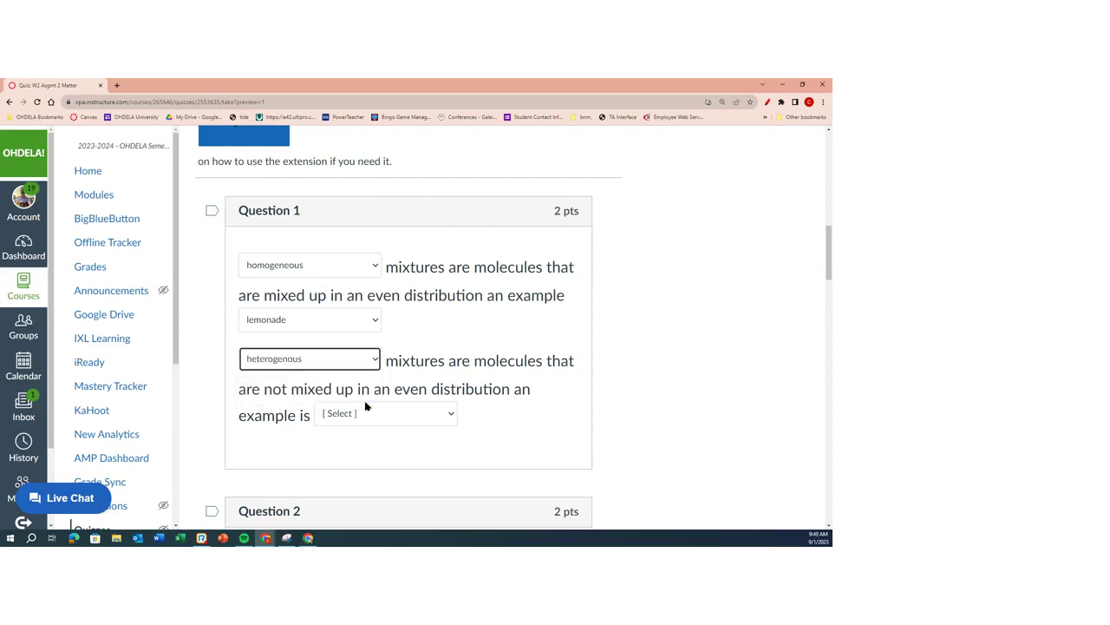
left_click(449, 420)
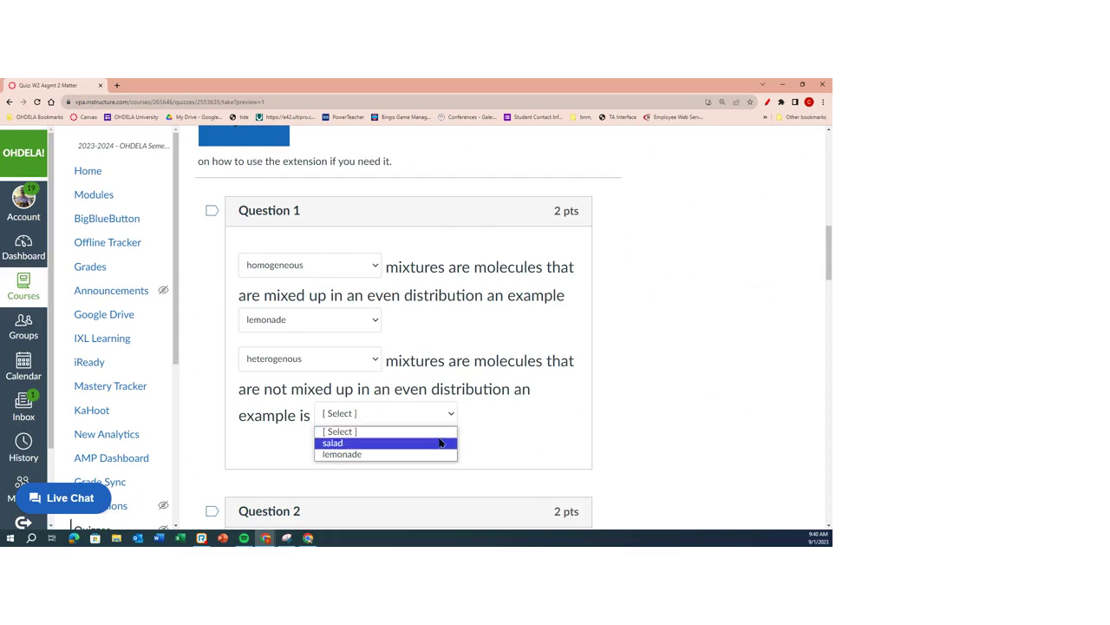
left_click(440, 443)
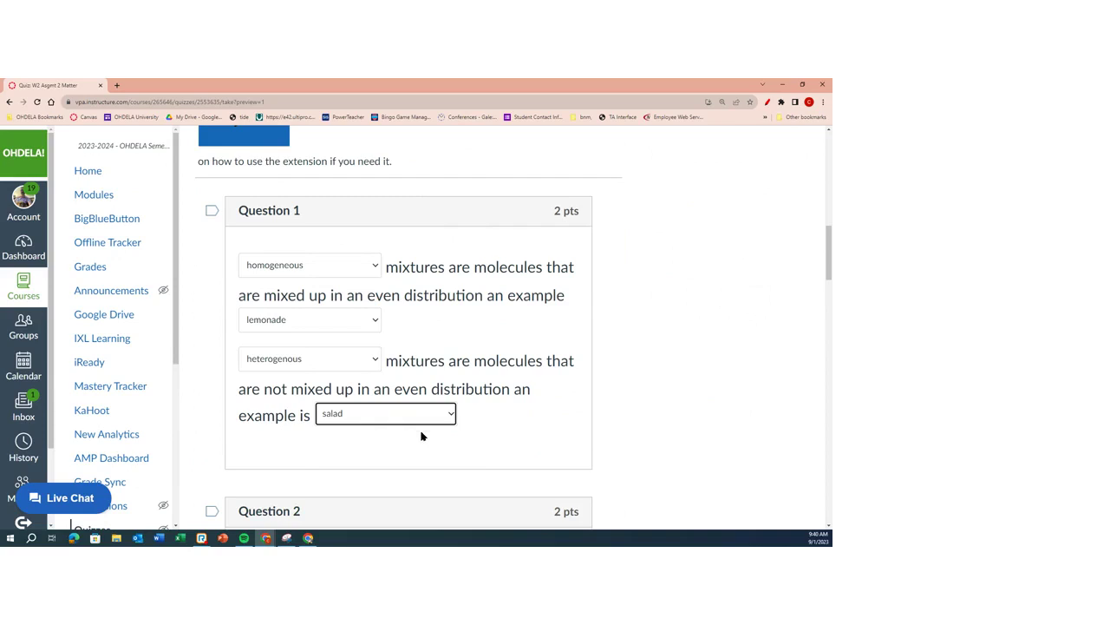
- Answer Question 2's dissolving-part blanks with Solvent and the example Water
scroll(574, 446, "down", 3)
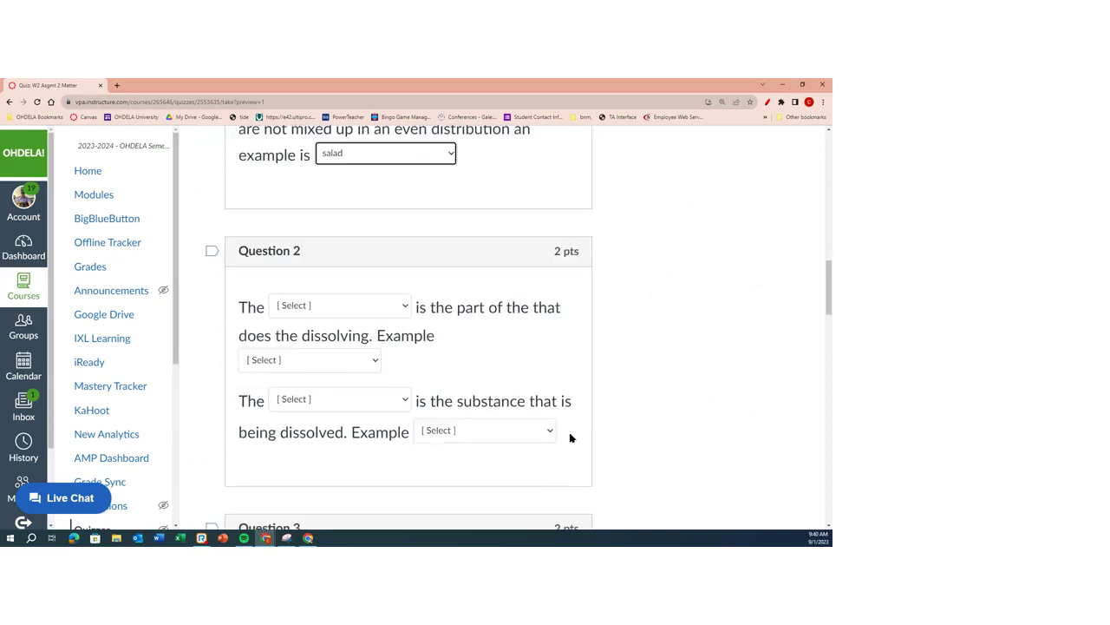
left_click(402, 319)
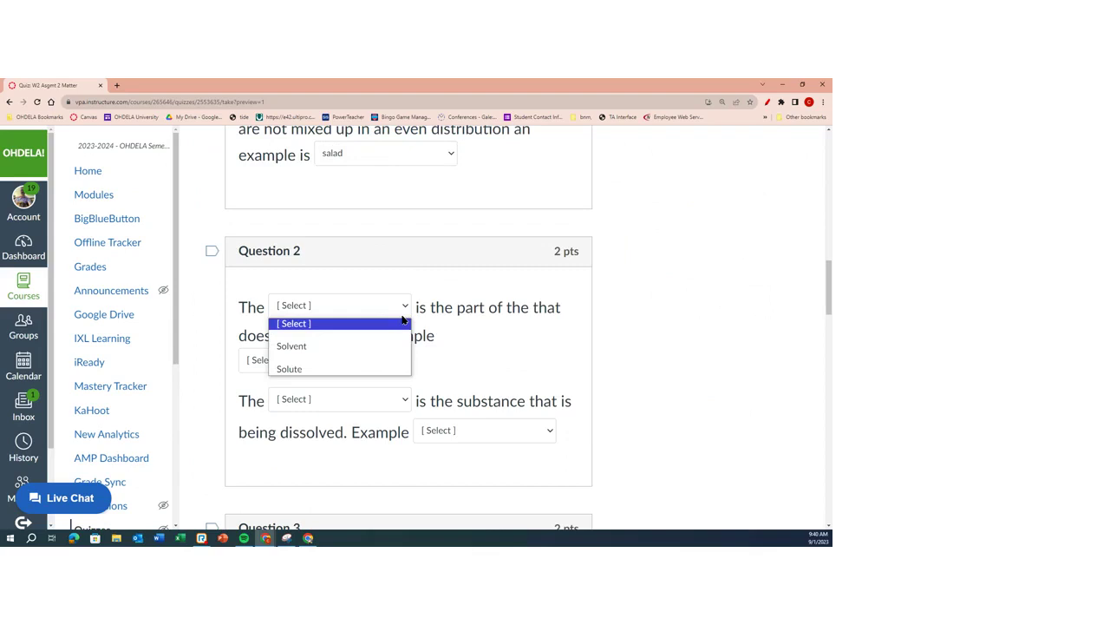
left_click(357, 346)
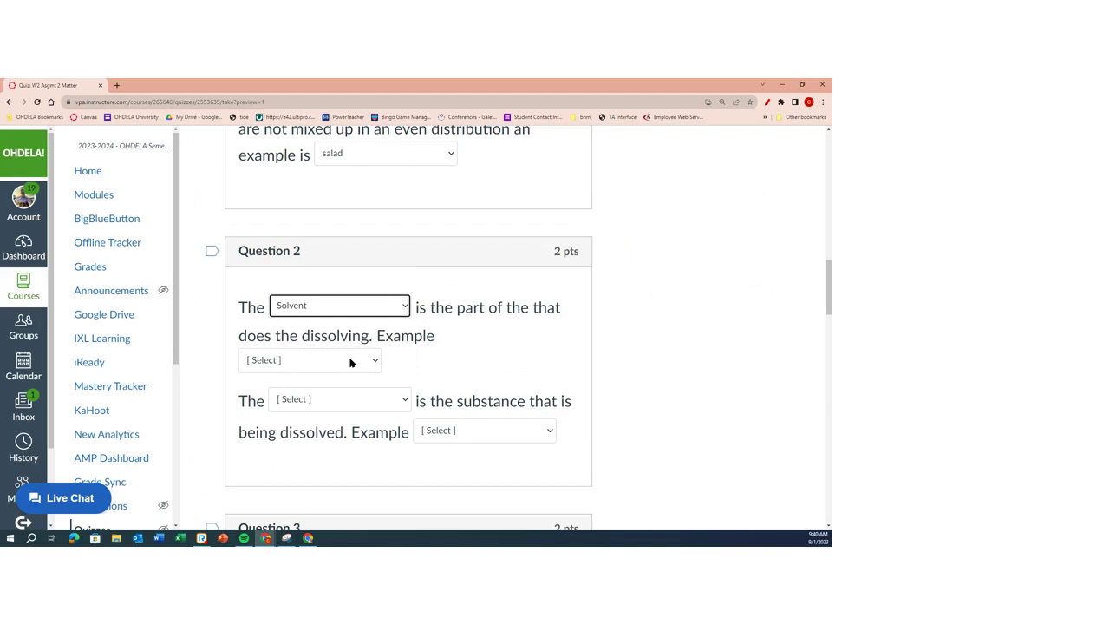
left_click(352, 362)
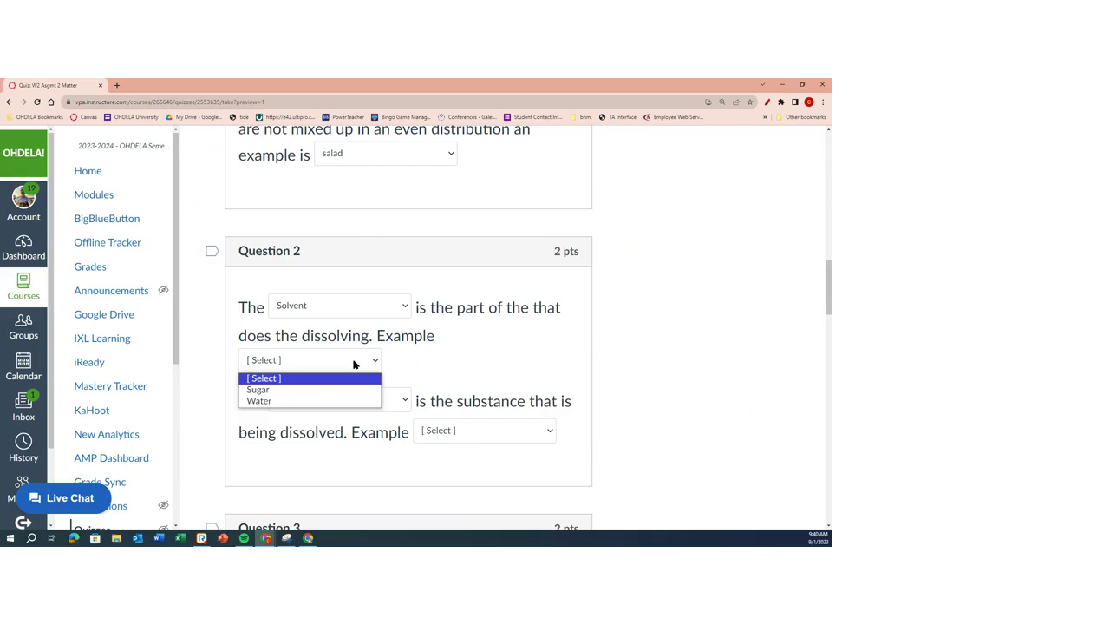
left_click(341, 401)
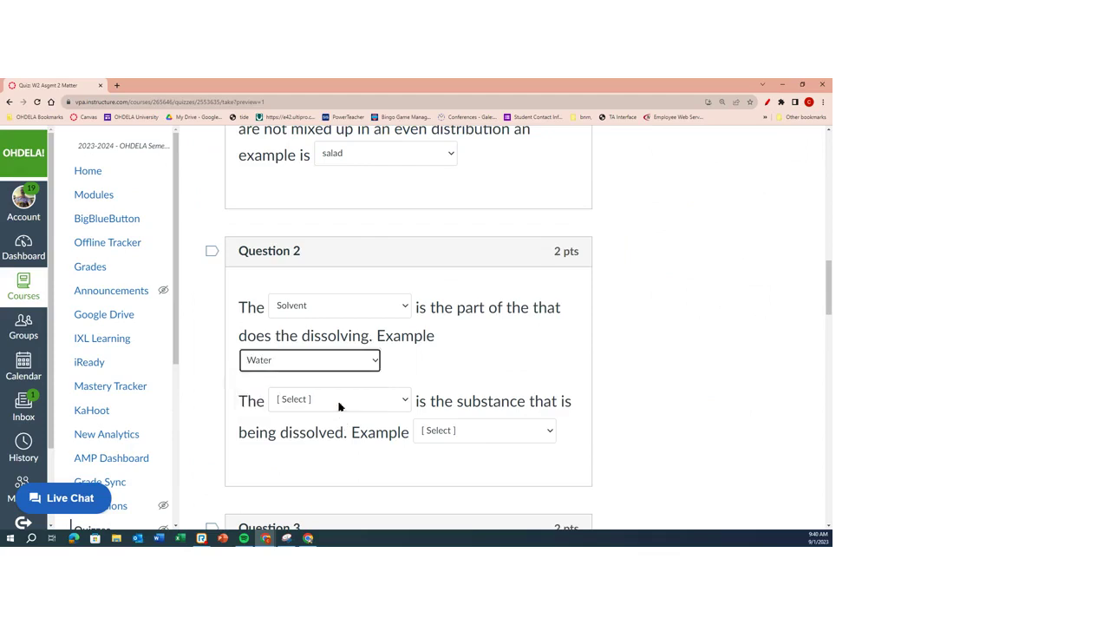
- Answer the dissolved-substance blanks with Solute and the example sugar
left_click(376, 401)
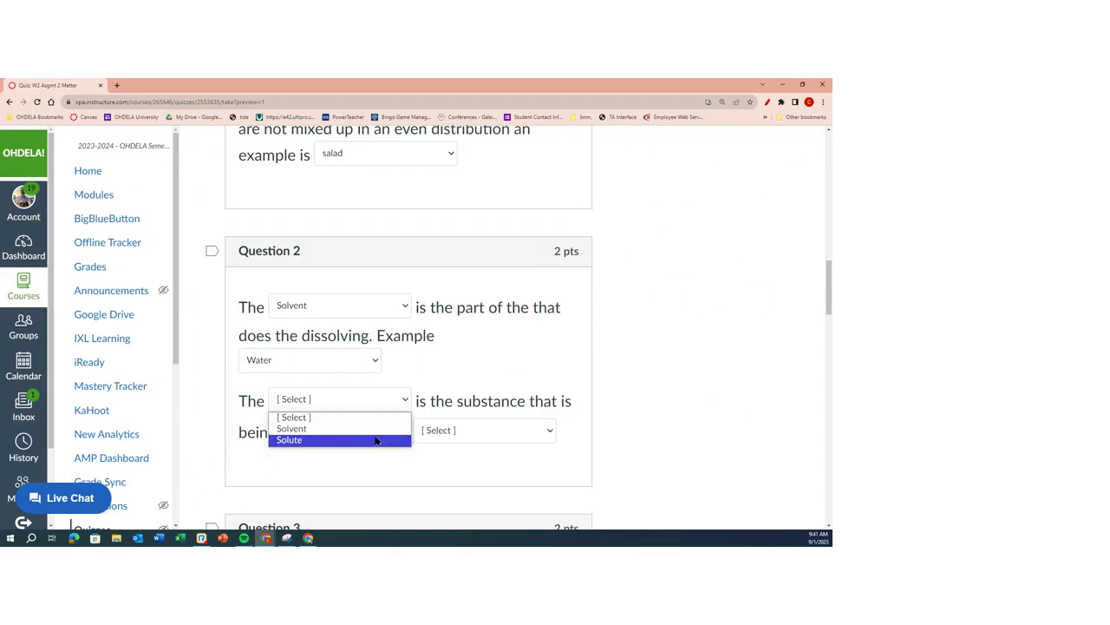
left_click(375, 440)
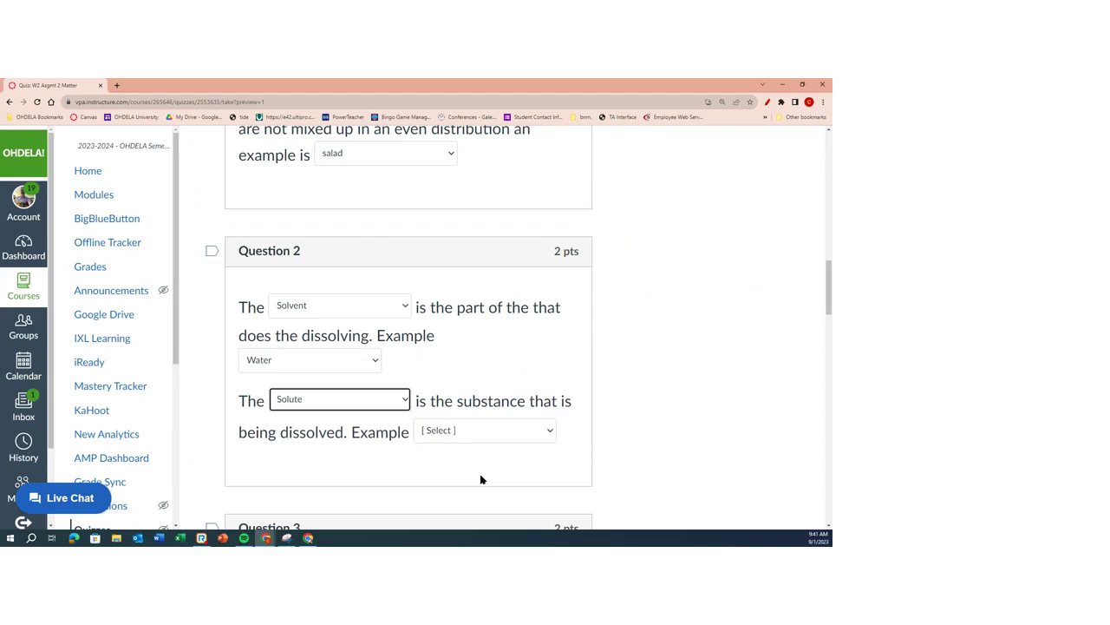
left_click(474, 439)
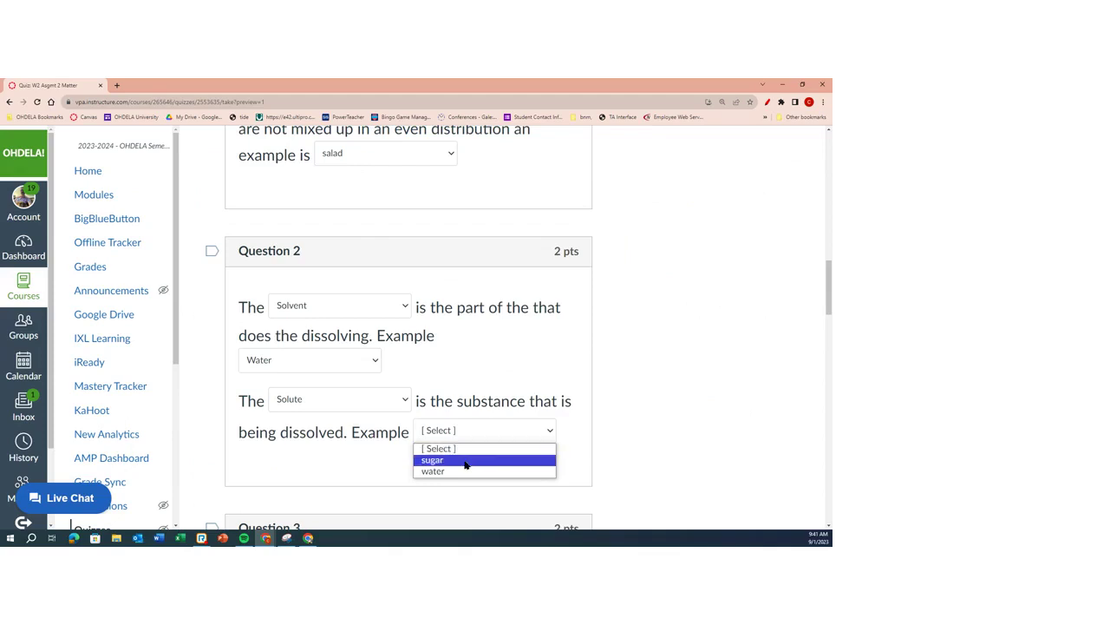
left_click(465, 459)
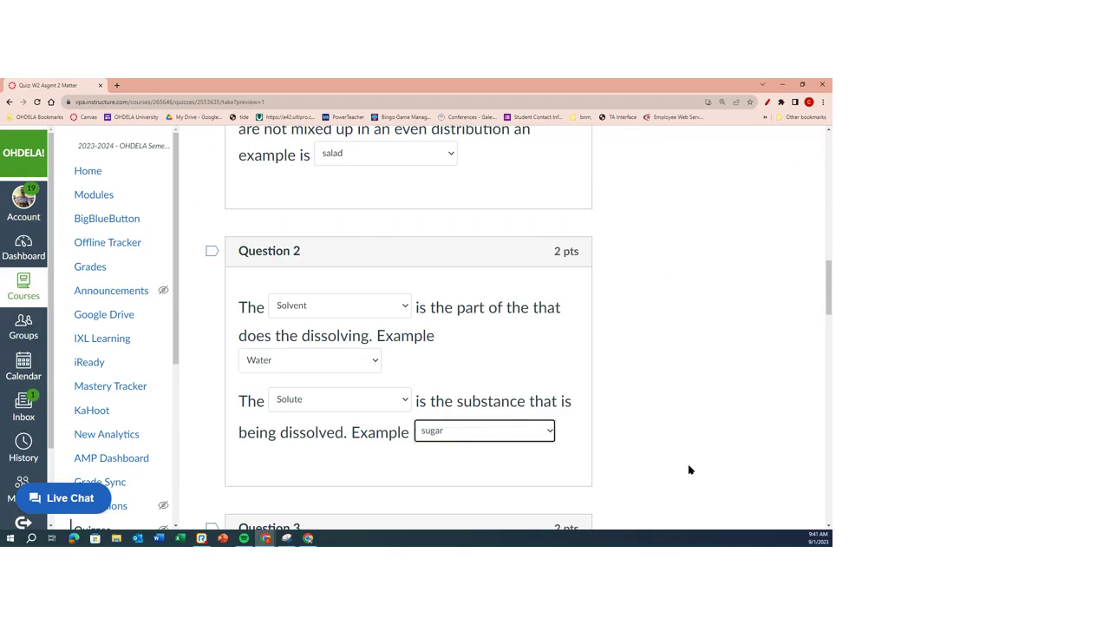
scroll(599, 464, "down", 4)
- Enter 20 as the final weight of the two fried eggs in Question 3
scroll(595, 460, "down", 2)
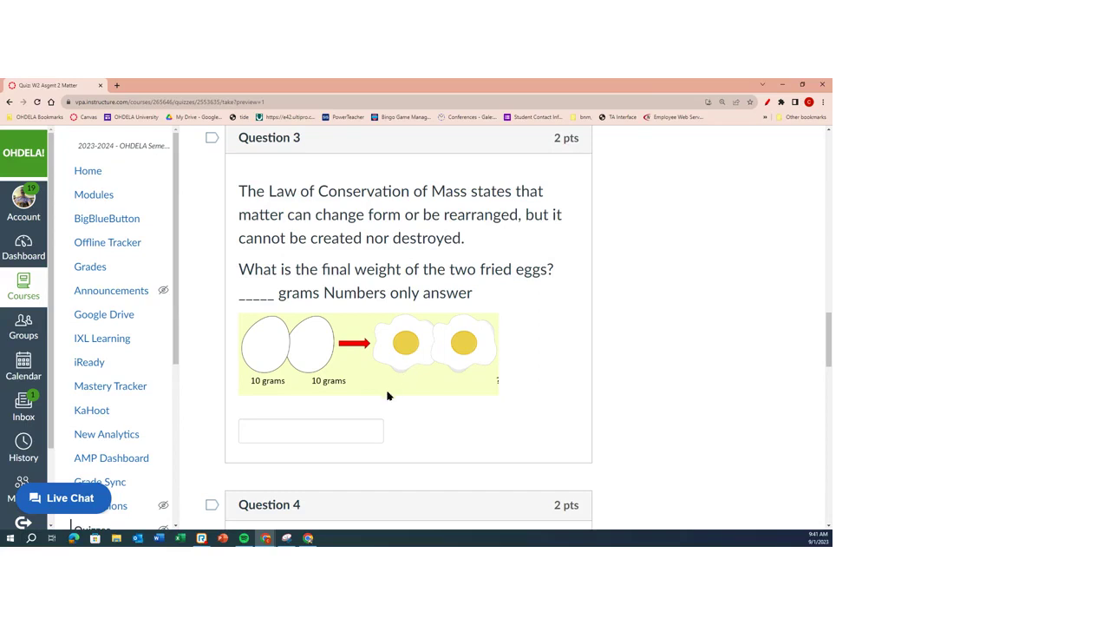
left_click(328, 433)
type("20")
left_click(419, 419)
- In Question 4, match solution to lemonade and solvent to water
scroll(419, 419, "down", 5)
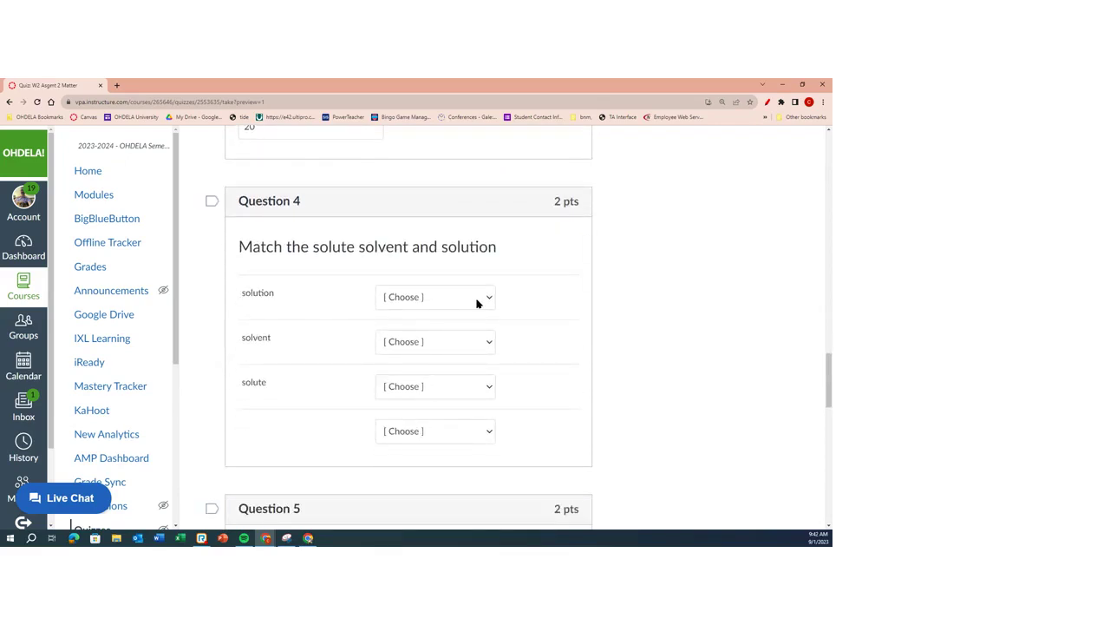
left_click(477, 302)
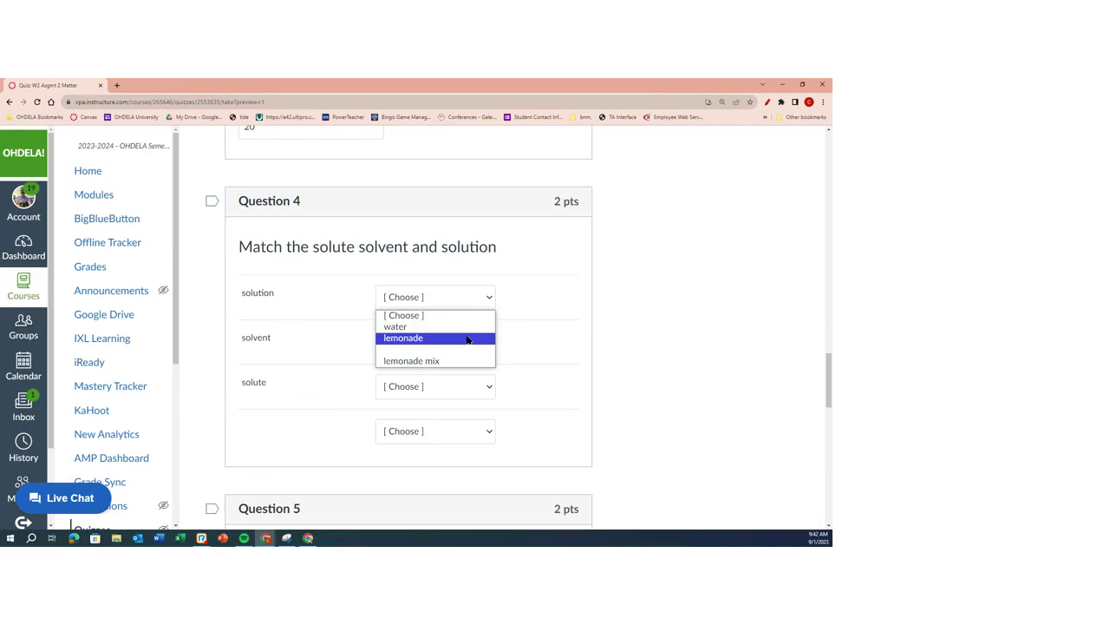
left_click(467, 339)
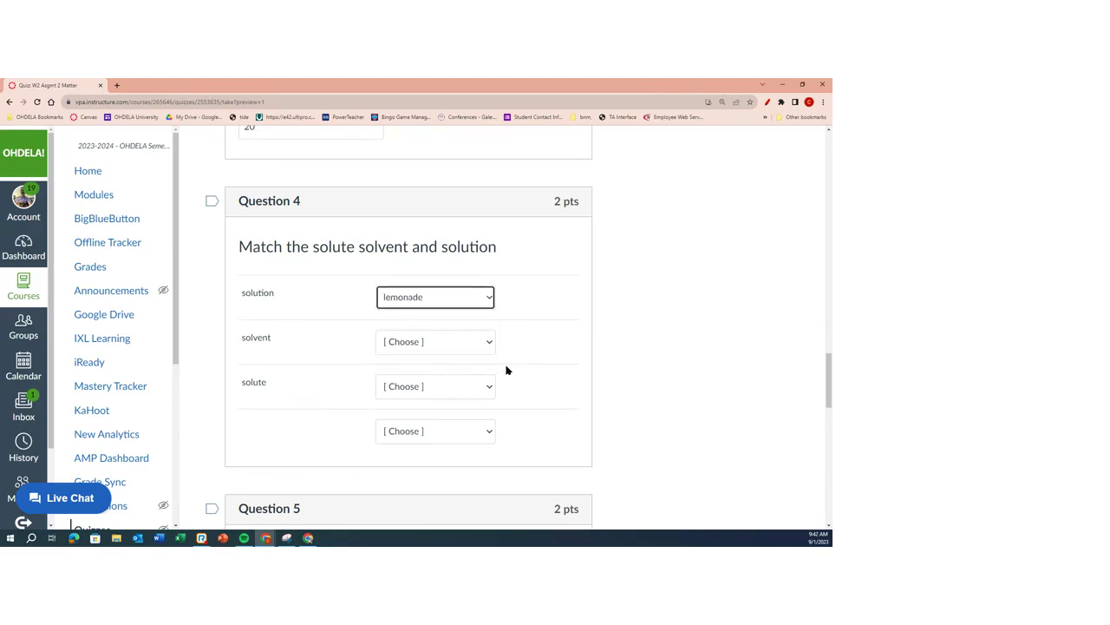
left_click(486, 352)
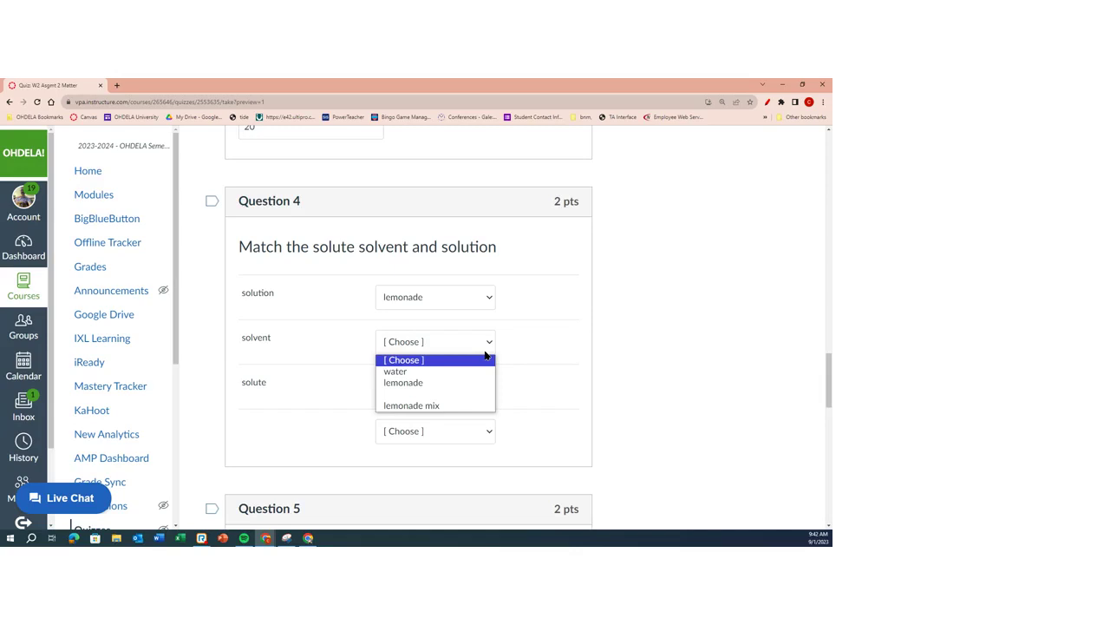
left_click(469, 372)
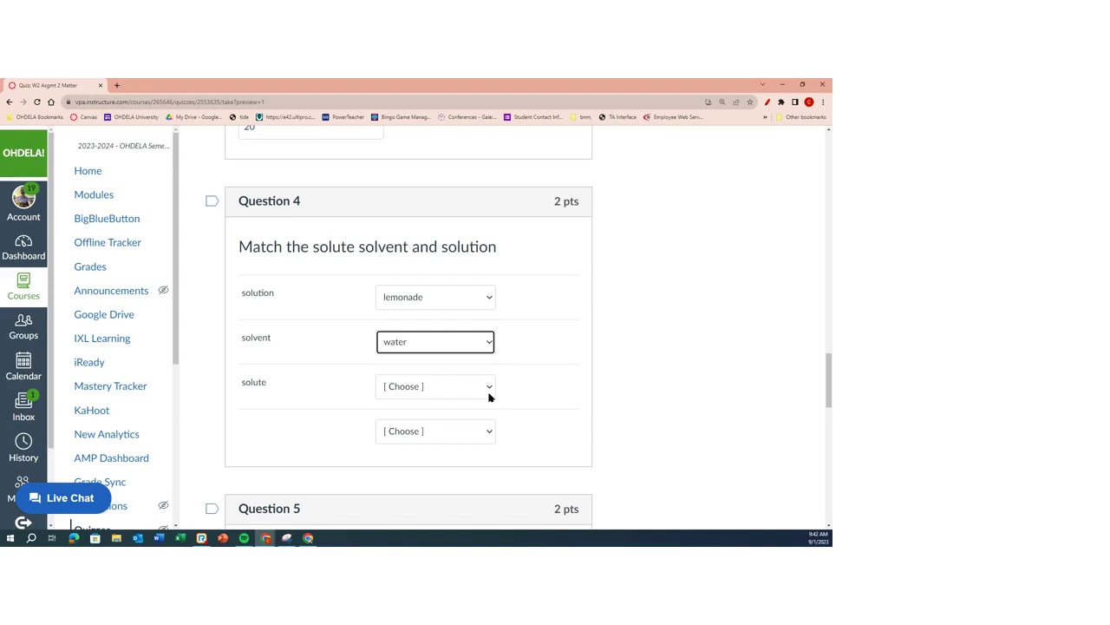
- Match solute to lemonade mix, leaving the fourth unlabeled blank empty
left_click(489, 392)
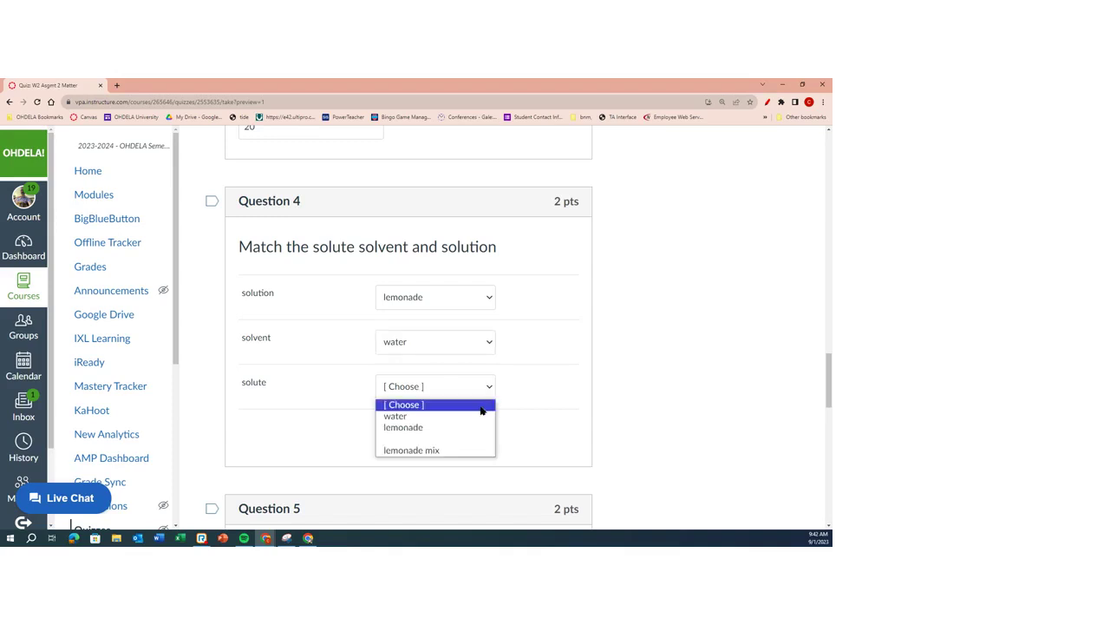
left_click(468, 450)
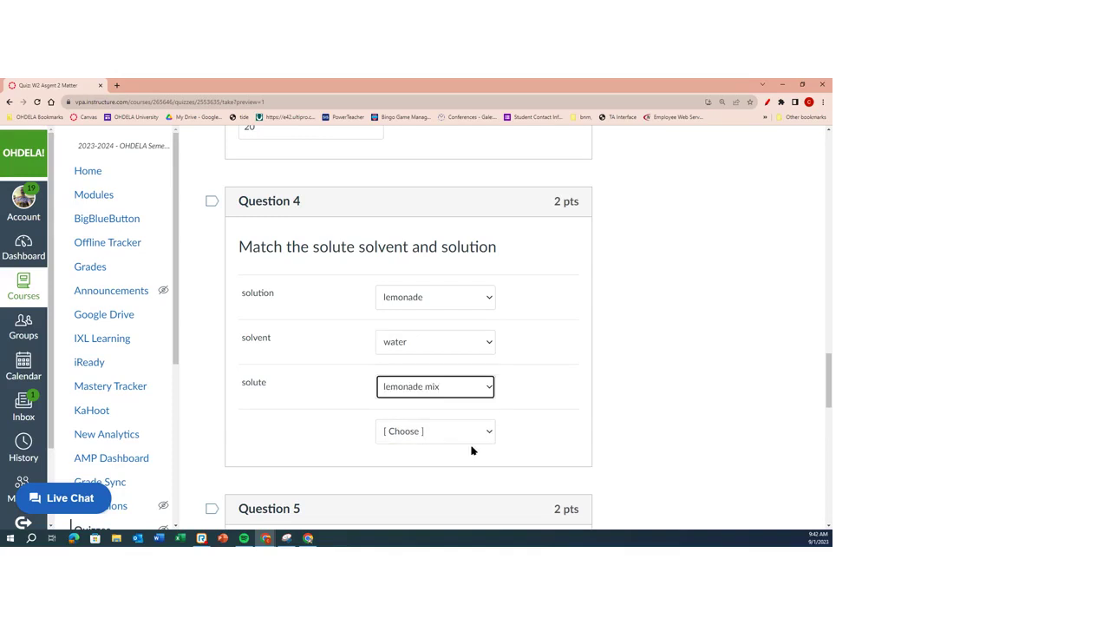
left_click(483, 440)
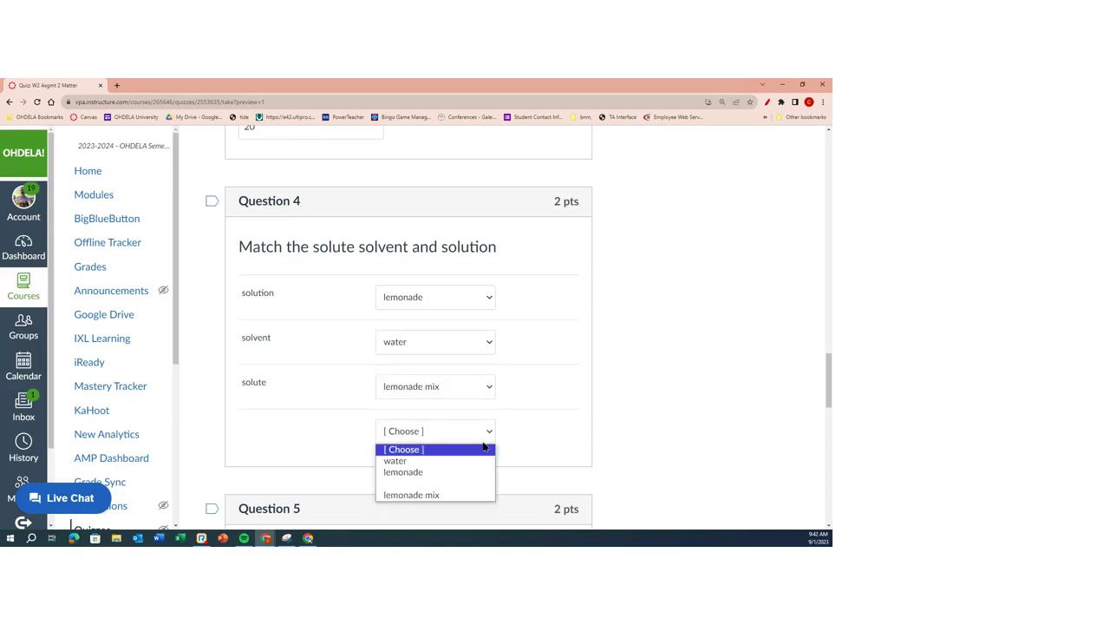
left_click(518, 438)
scroll(525, 418, "down", 1)
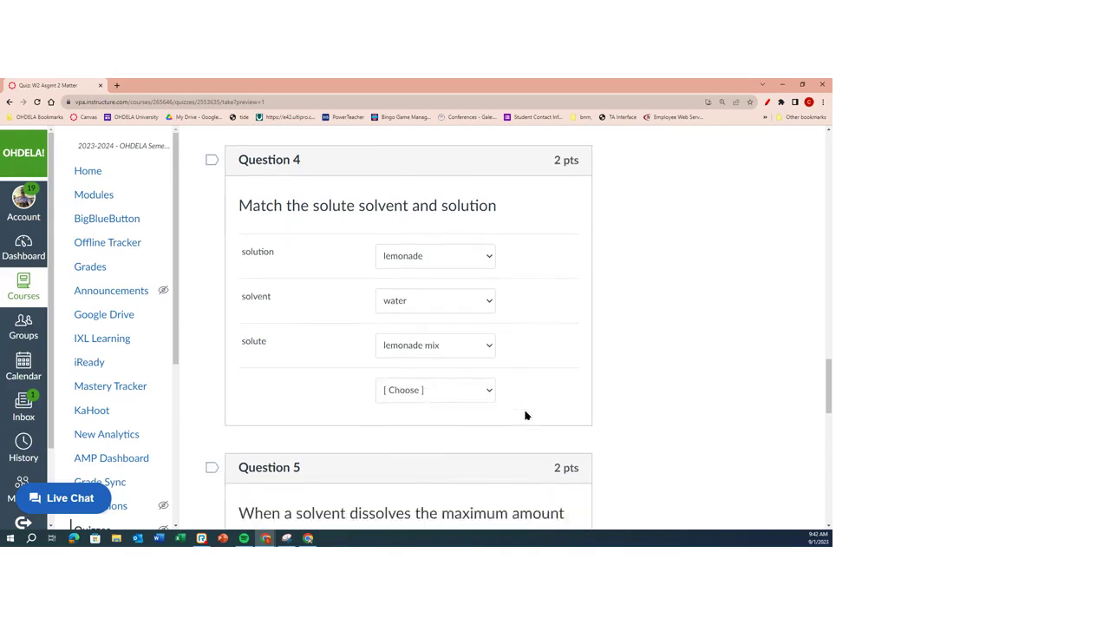
scroll(524, 382, "down", 1)
scroll(548, 372, "down", 2)
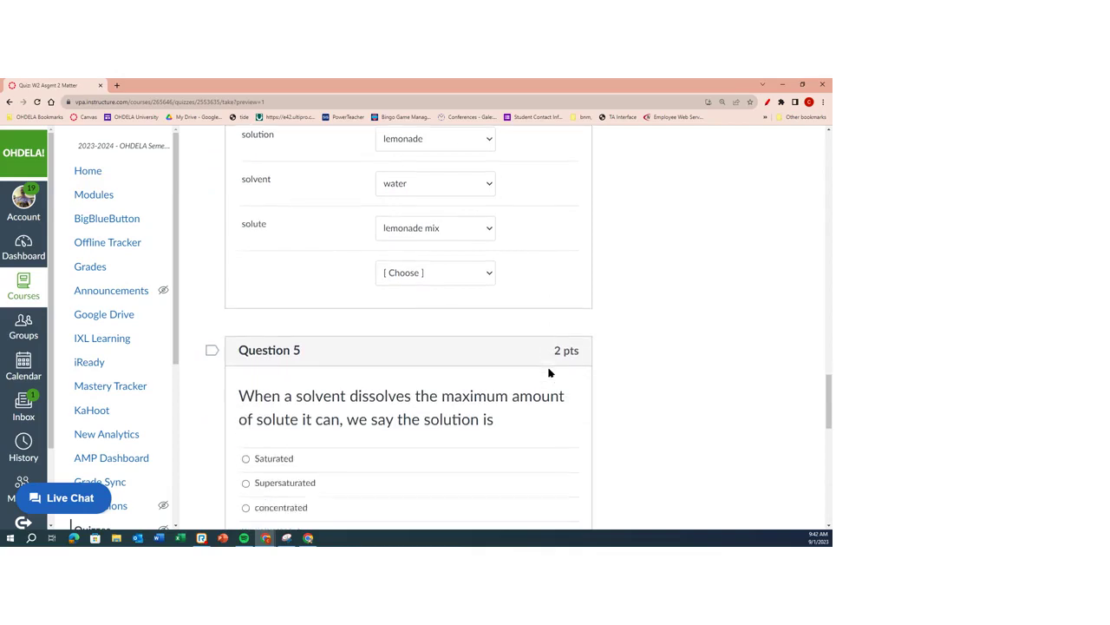
- Select Saturated for Question 5 and Unsaturted for Question 6
scroll(549, 372, "down", 3)
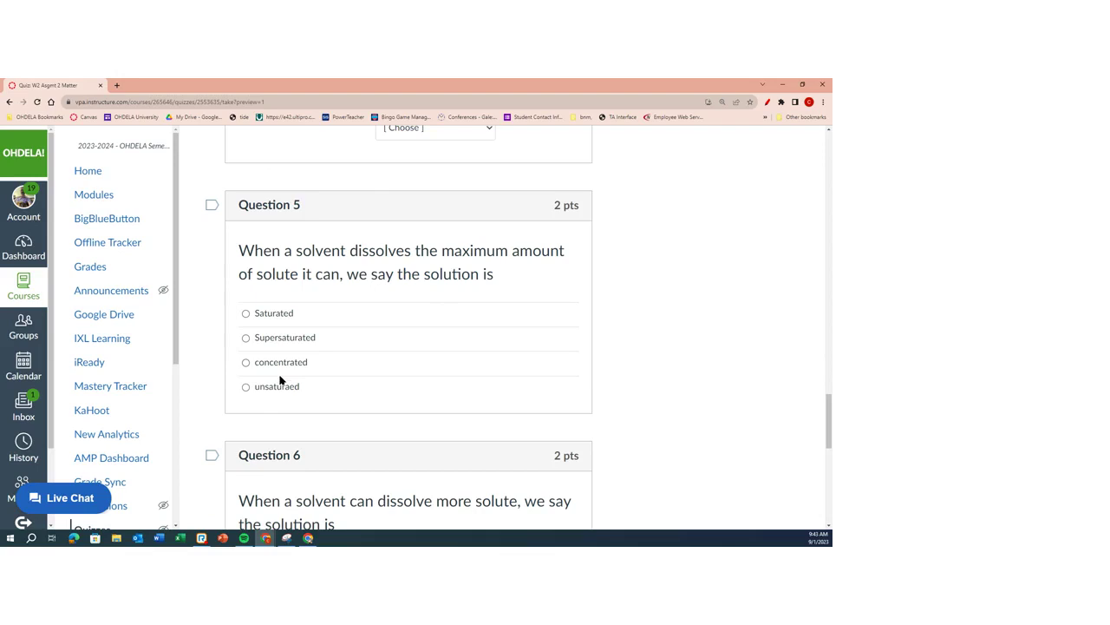
left_click(245, 314)
scroll(538, 367, "down", 4)
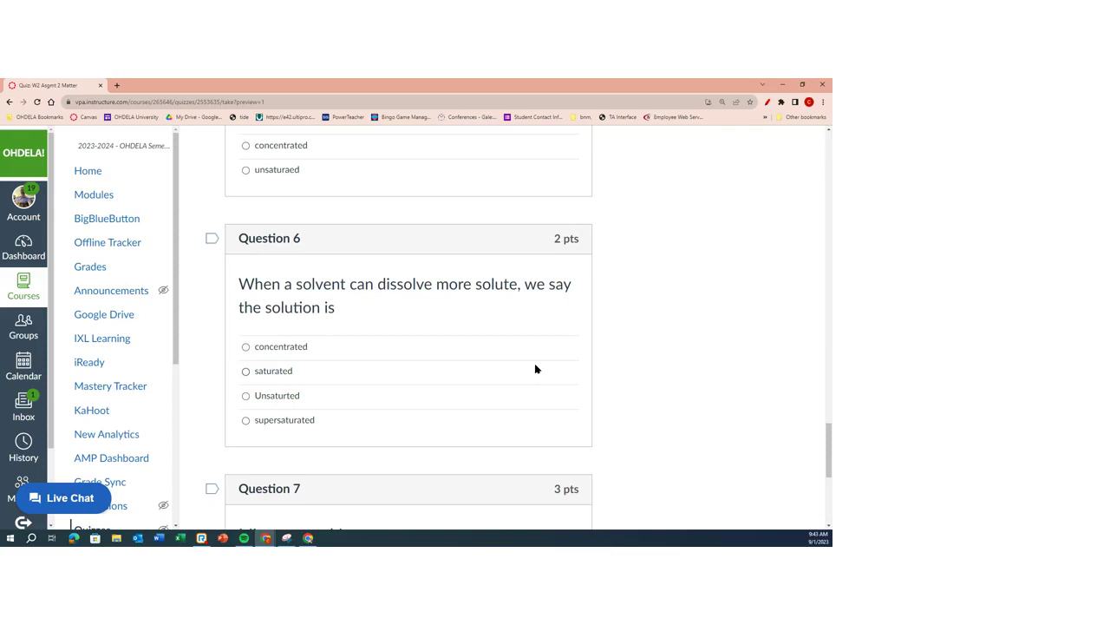
left_click(245, 395)
left_click(247, 399)
scroll(463, 360, "down", 3)
scroll(462, 360, "down", 2)
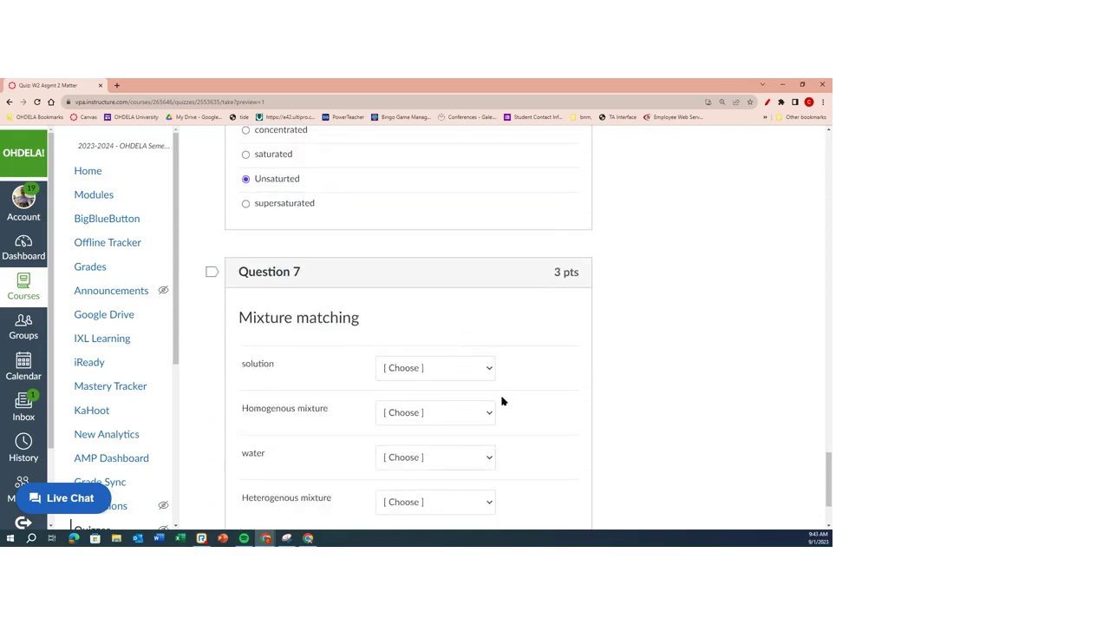
- In Question 7, pair solution with 'Most common type of homogeneous mixture' and Homogenous mixture with 'substances mixed in a single phase'
left_click(491, 377)
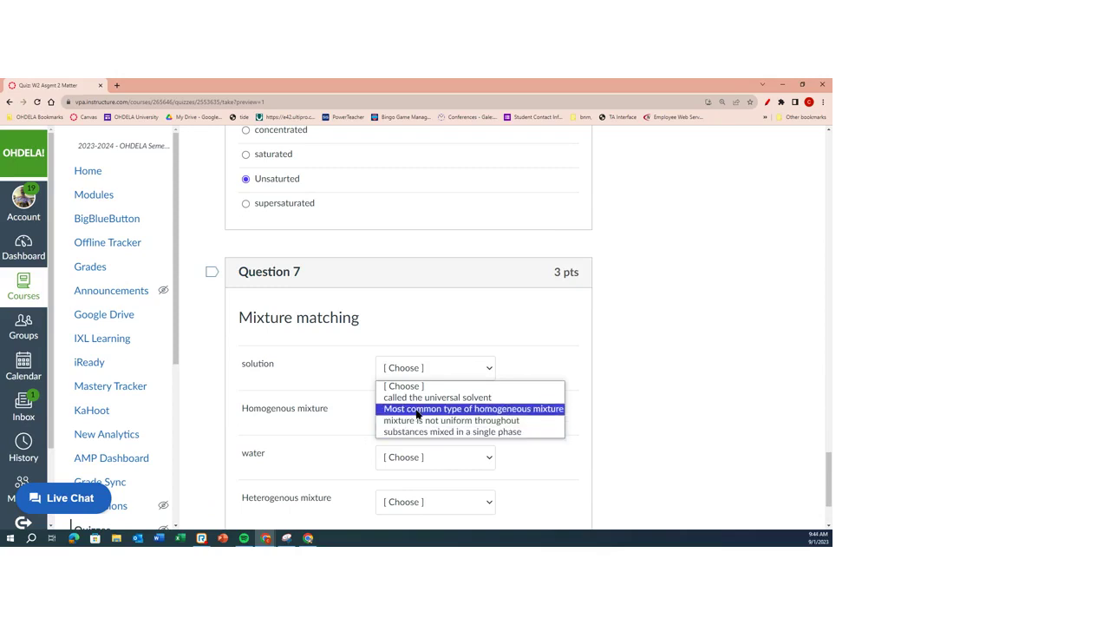
left_click(417, 409)
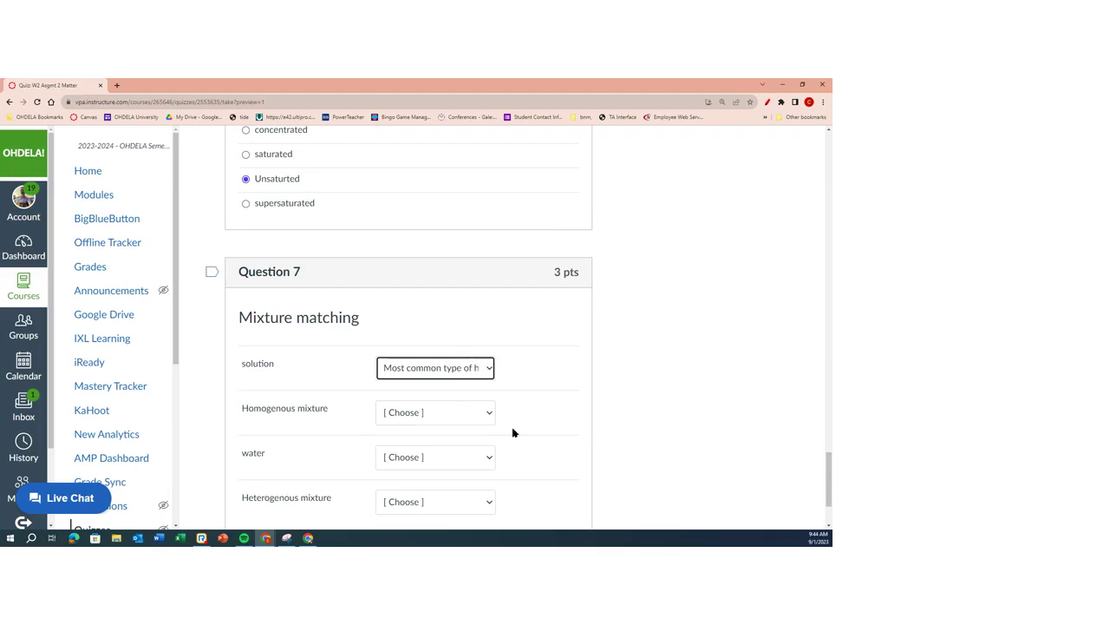
left_click(480, 418)
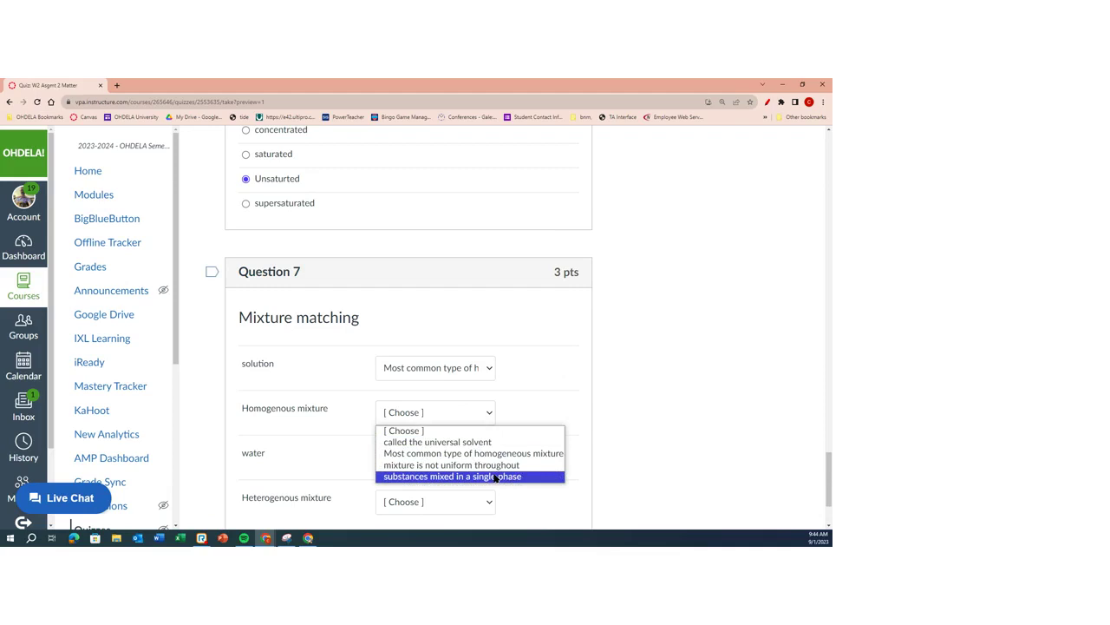
left_click(495, 477)
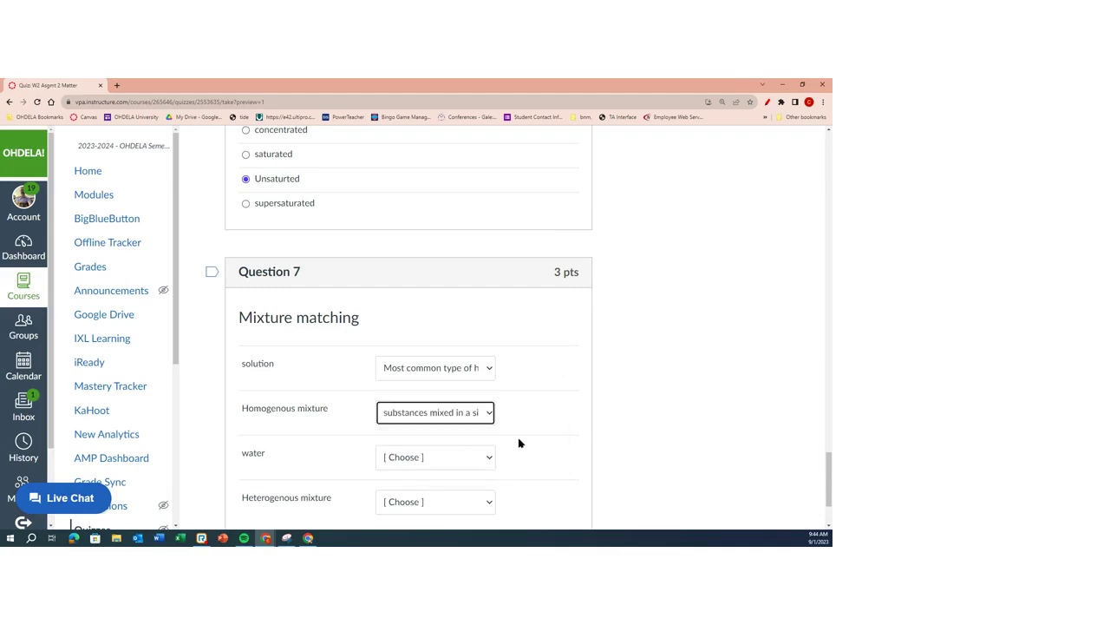
- Pair water with 'called the universal solvent' and Heterogenous mixture with 'mixture is not uniform throughout'
scroll(519, 443, "down", 2)
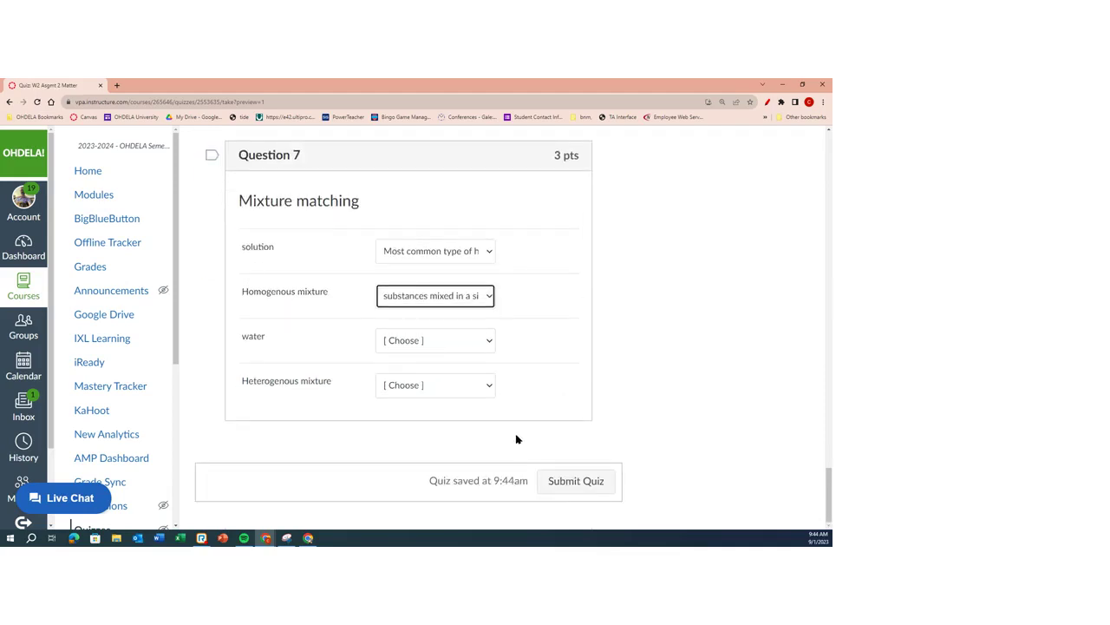
left_click(491, 344)
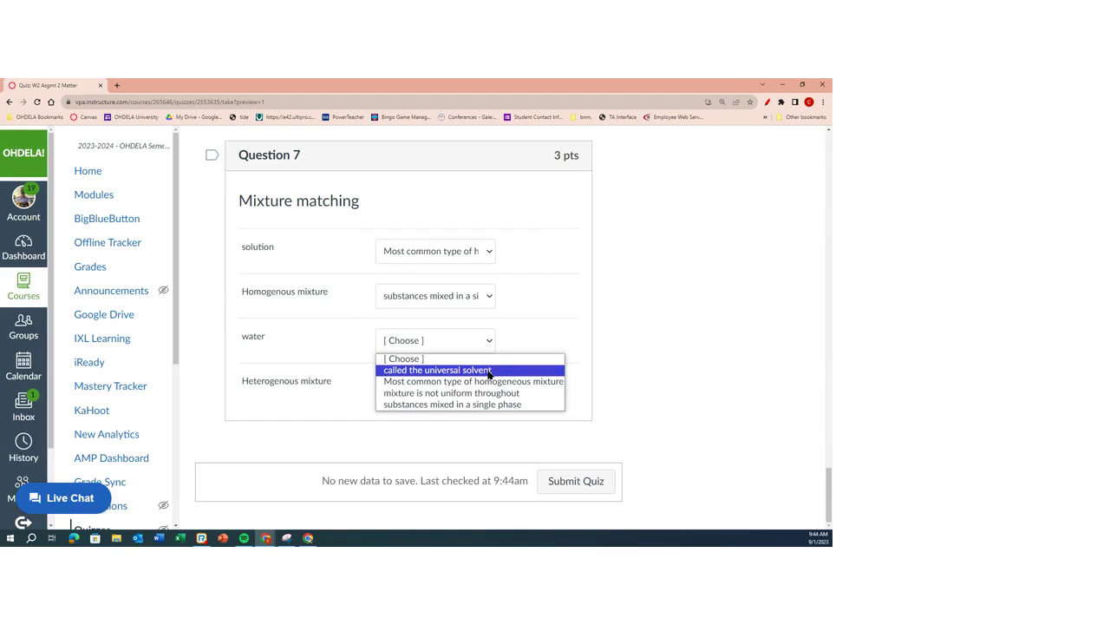
left_click(488, 371)
left_click(487, 390)
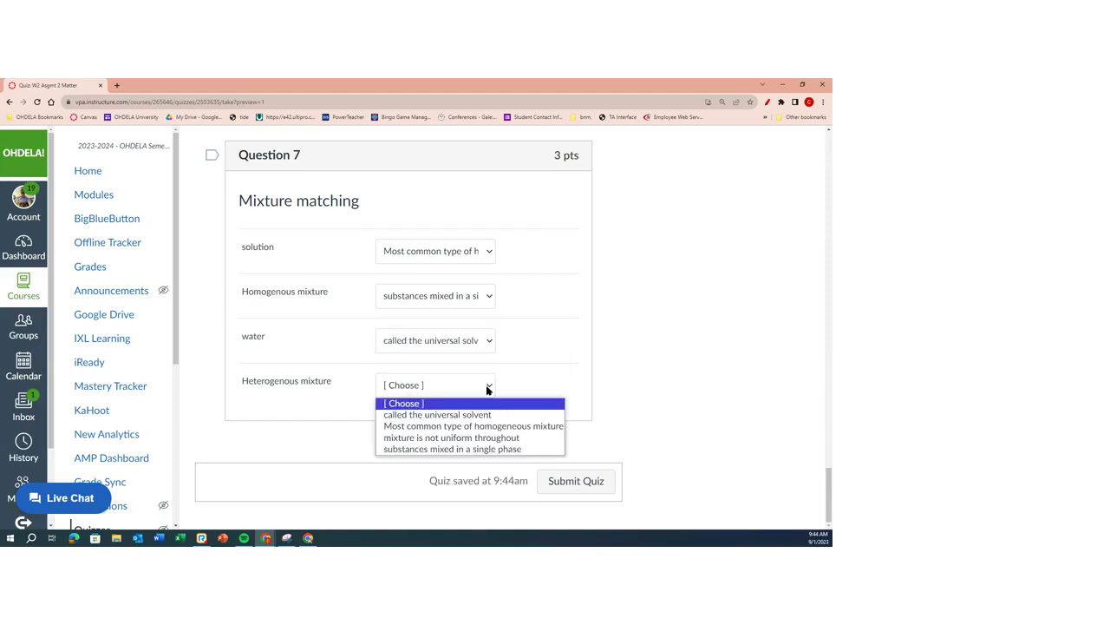
left_click(497, 439)
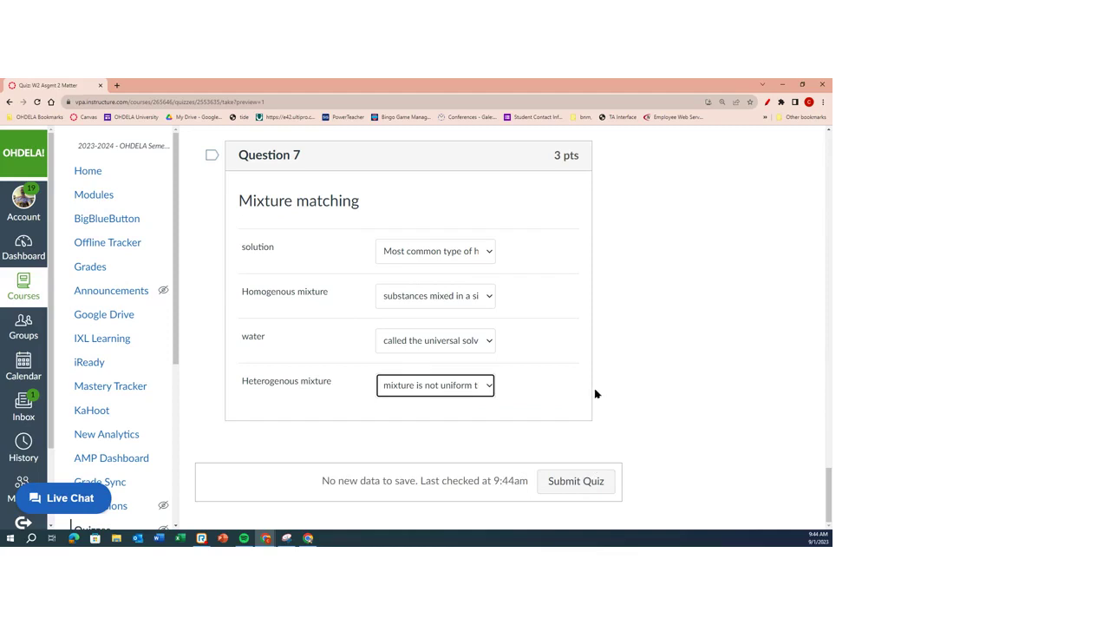
scroll(590, 389, "up", 7)
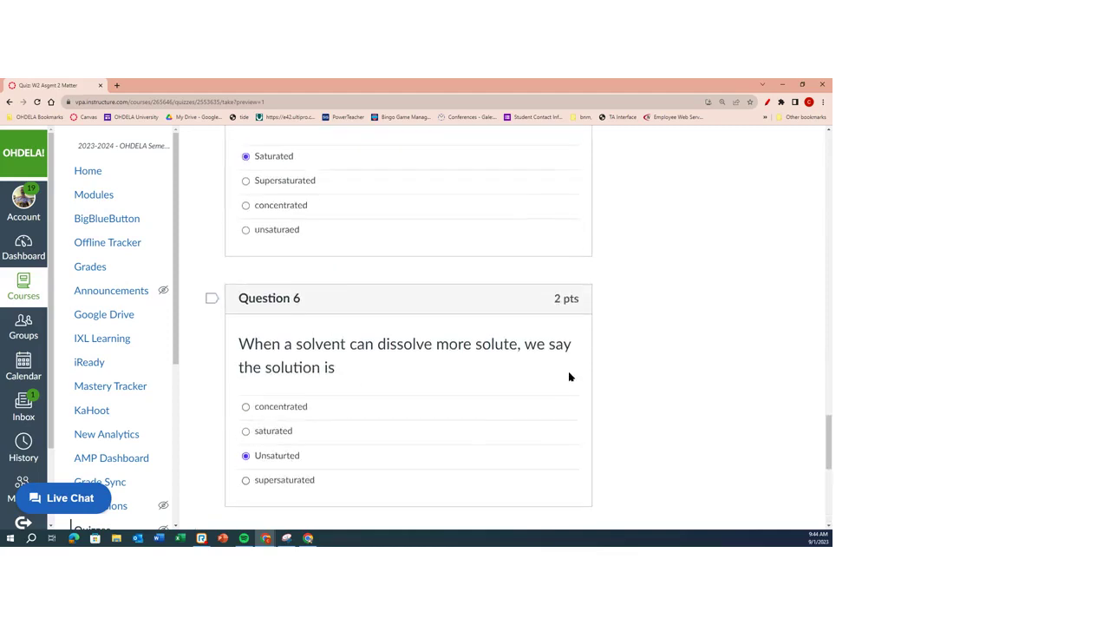
scroll(556, 379, "up", 6)
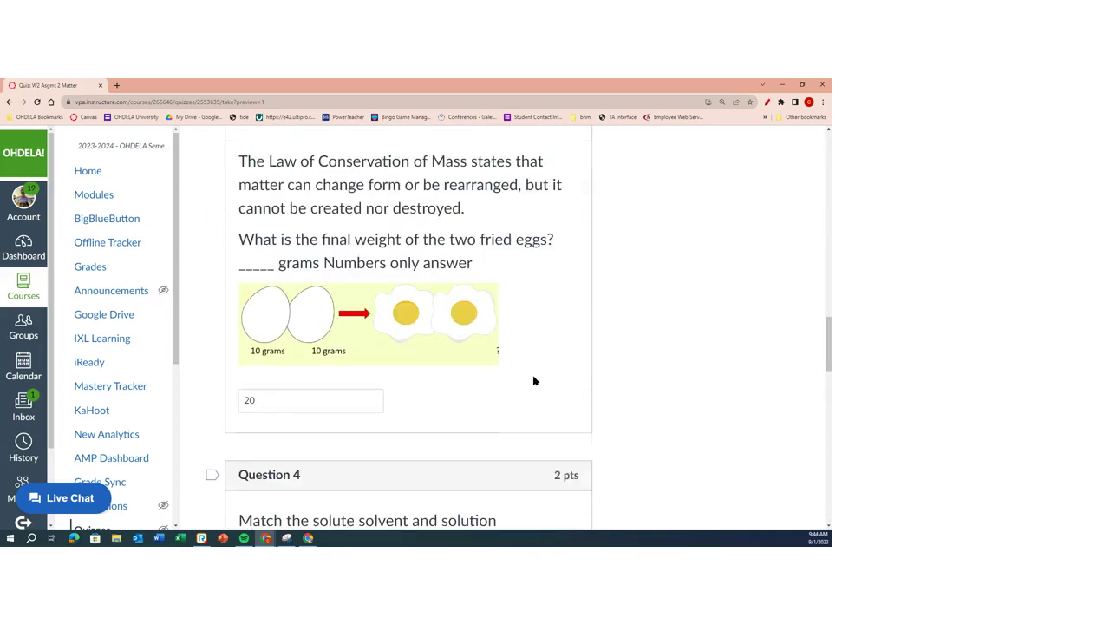
scroll(535, 381, "up", 1)
scroll(535, 381, "down", 1)
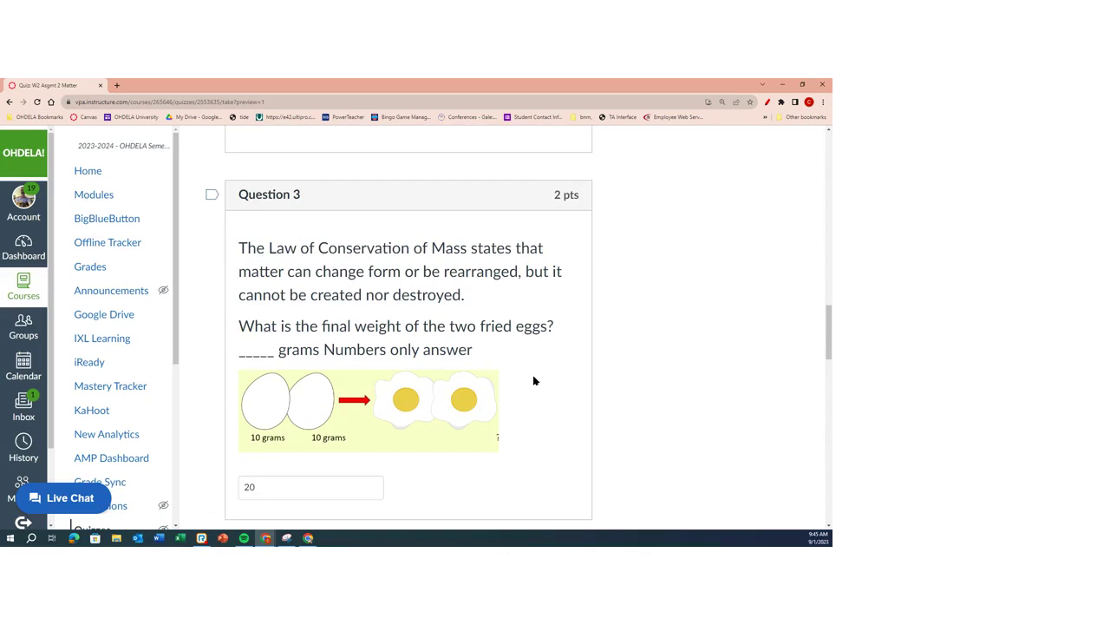
scroll(534, 380, "down", 4)
scroll(532, 378, "down", 1)
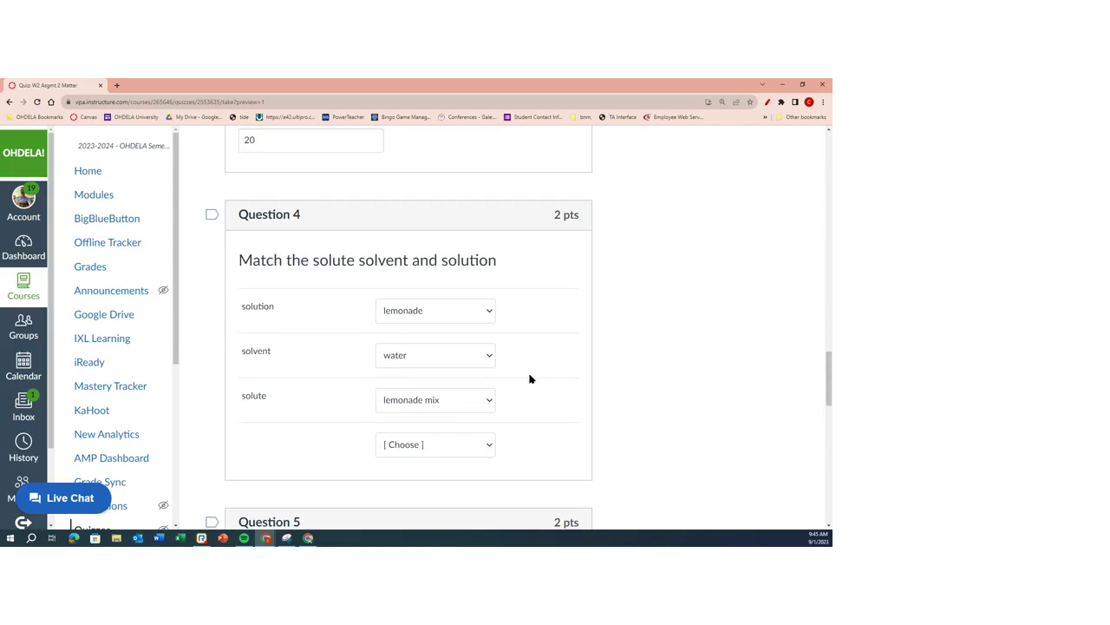
scroll(530, 378, "up", 5)
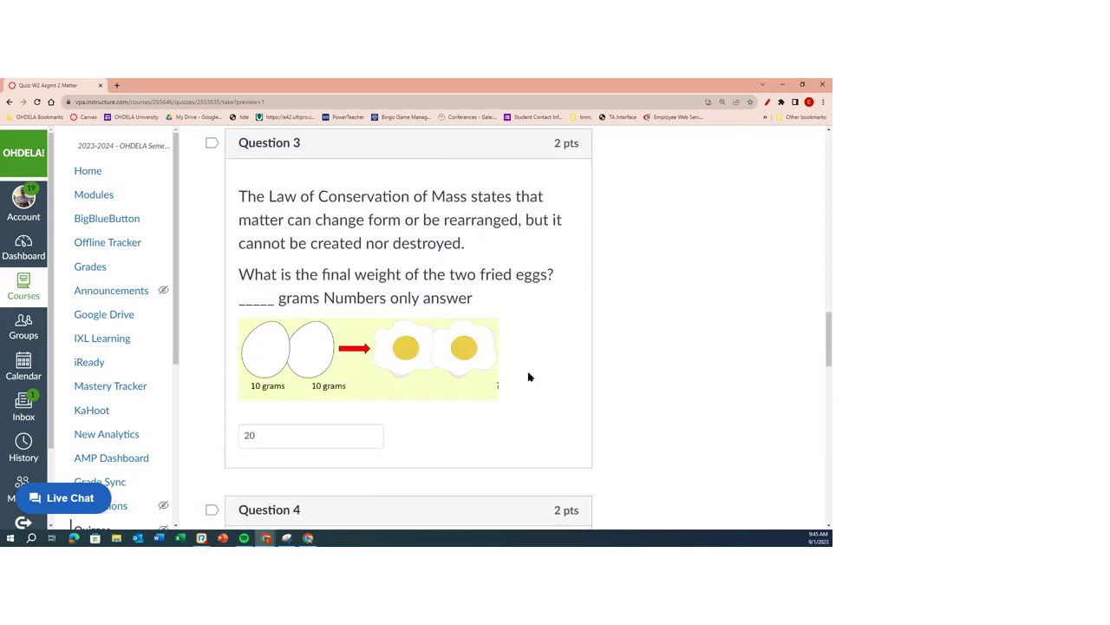
scroll(528, 377, "down", 2)
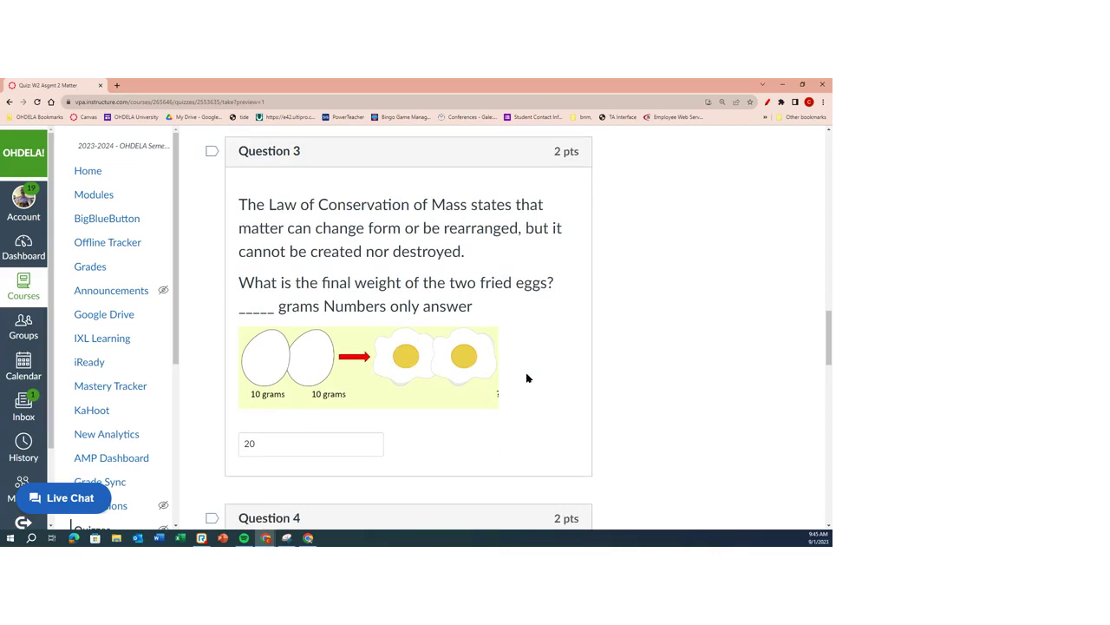
scroll(527, 377, "down", 7)
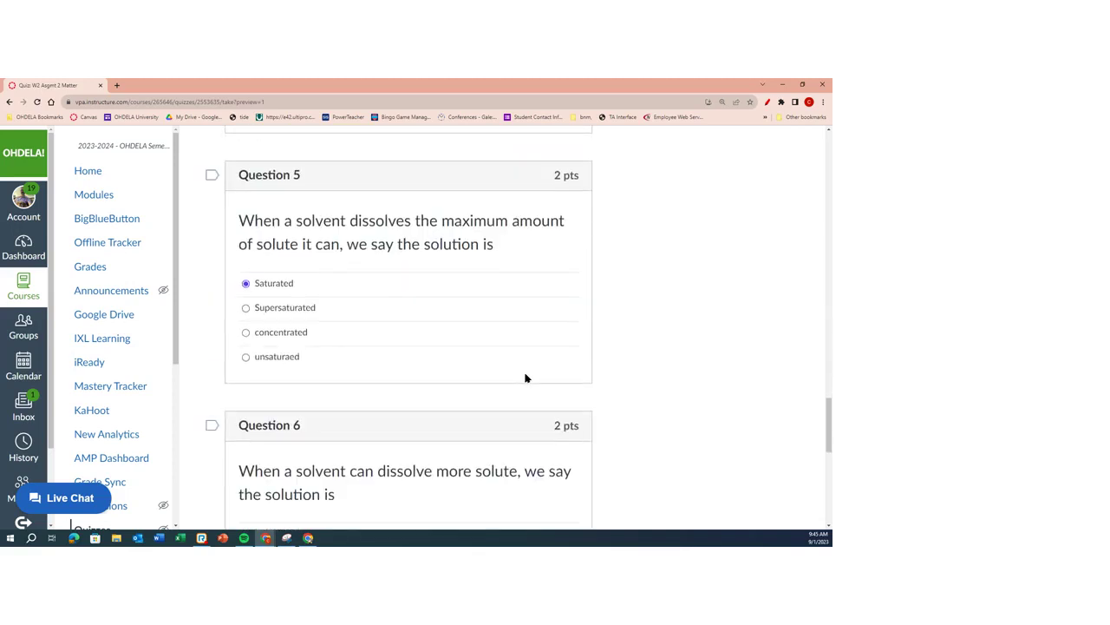
scroll(525, 377, "up", 6)
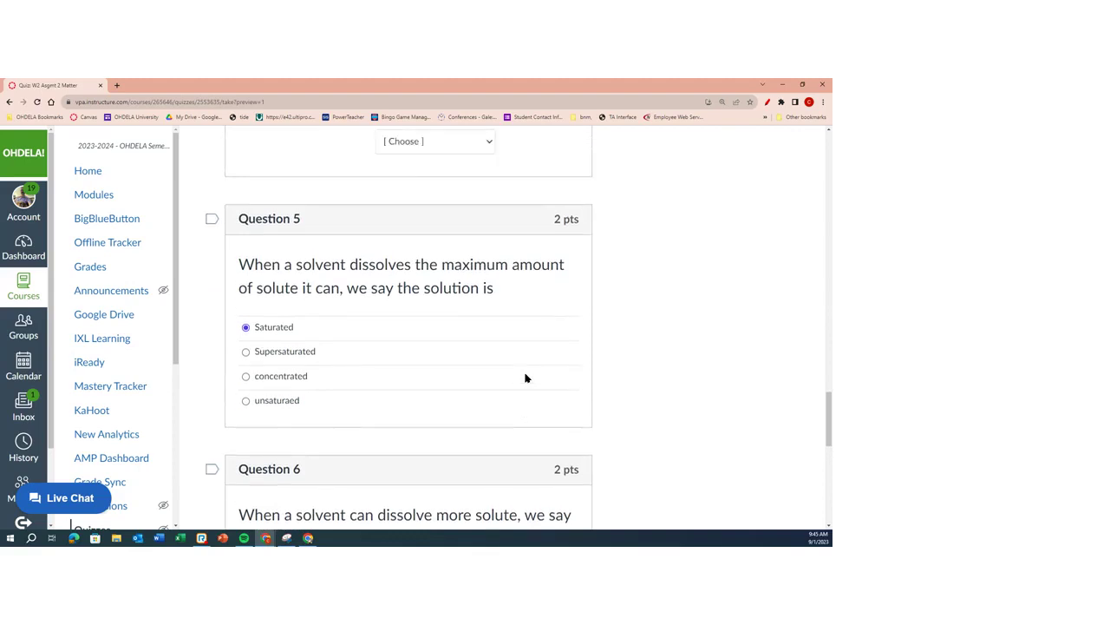
scroll(525, 377, "up", 4)
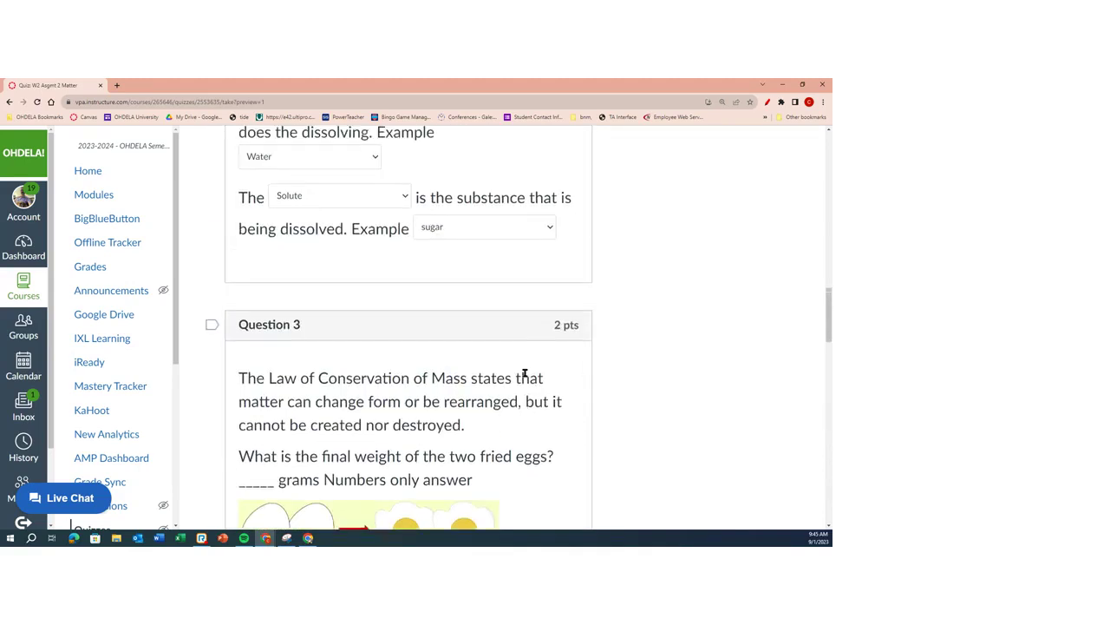
scroll(524, 373, "up", 6)
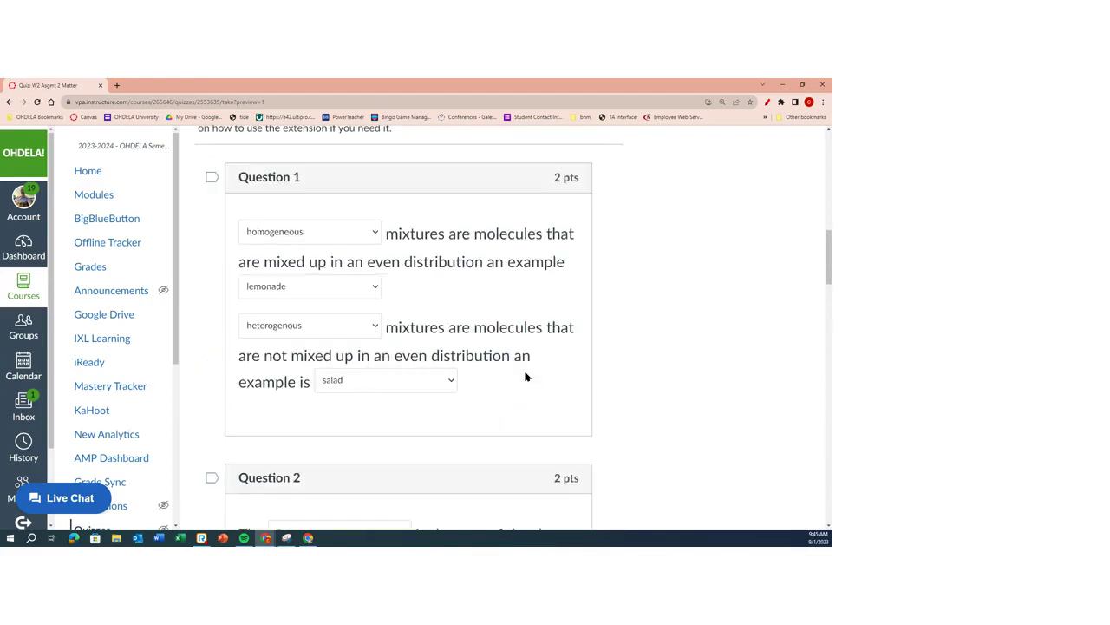
scroll(524, 376, "down", 1)
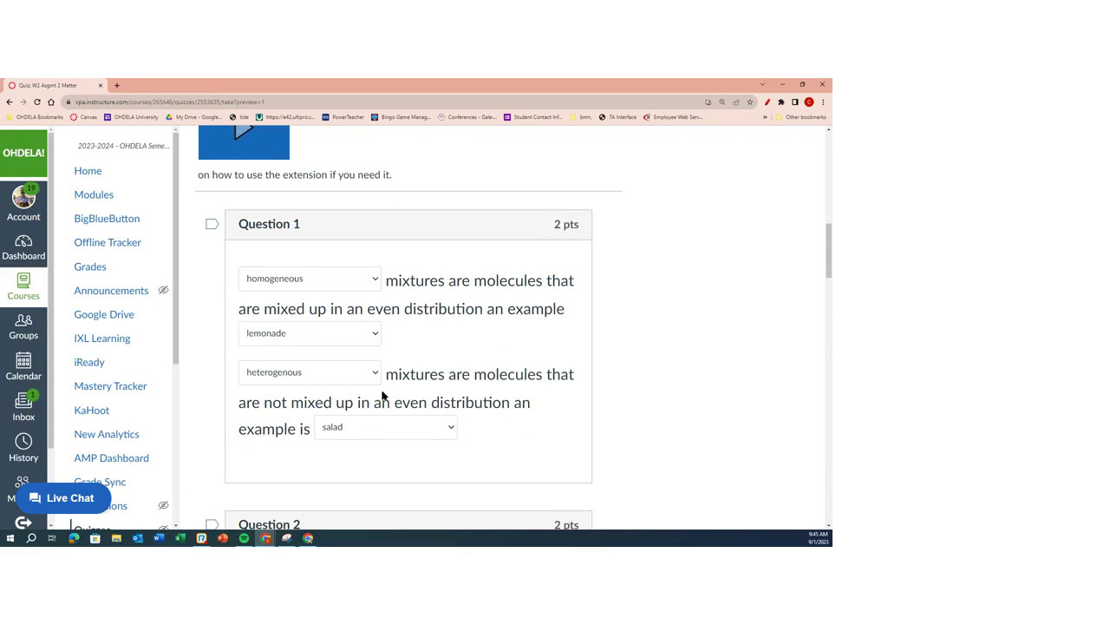
scroll(385, 382, "up", 1)
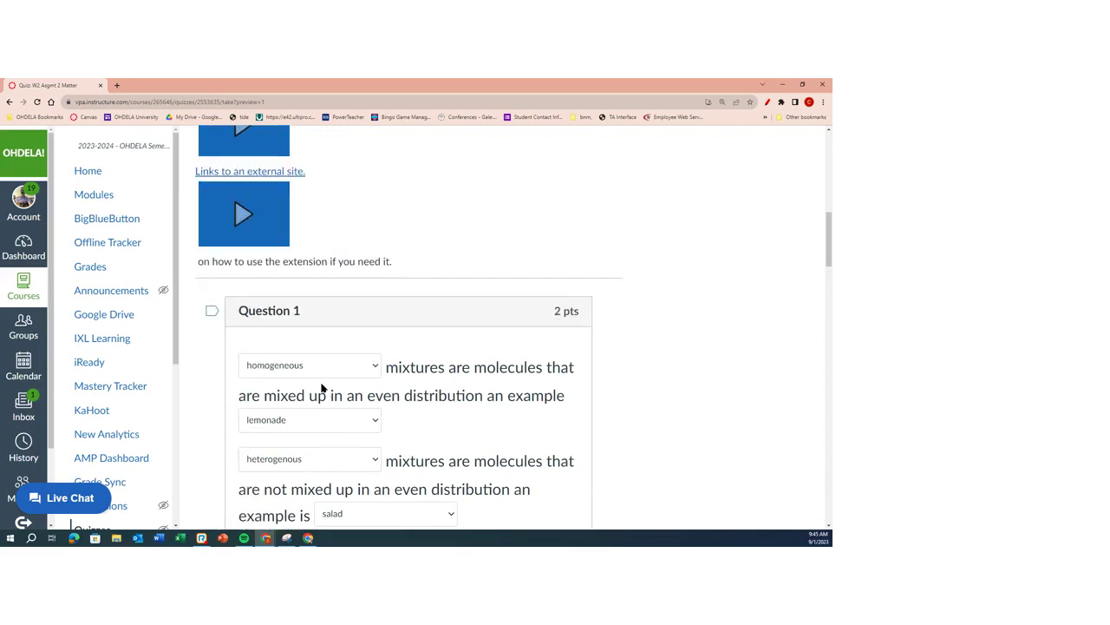